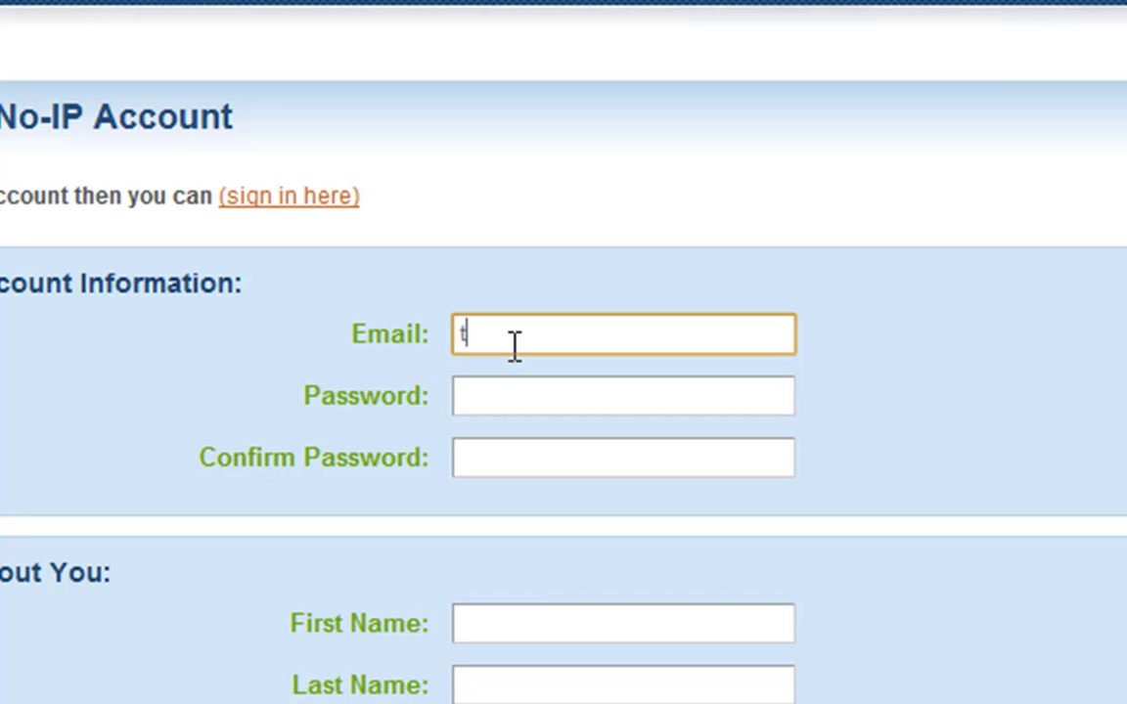
Enter the sign-up email address, then the same password in Password and Confirm Password.
type("j email")
key("Tab")
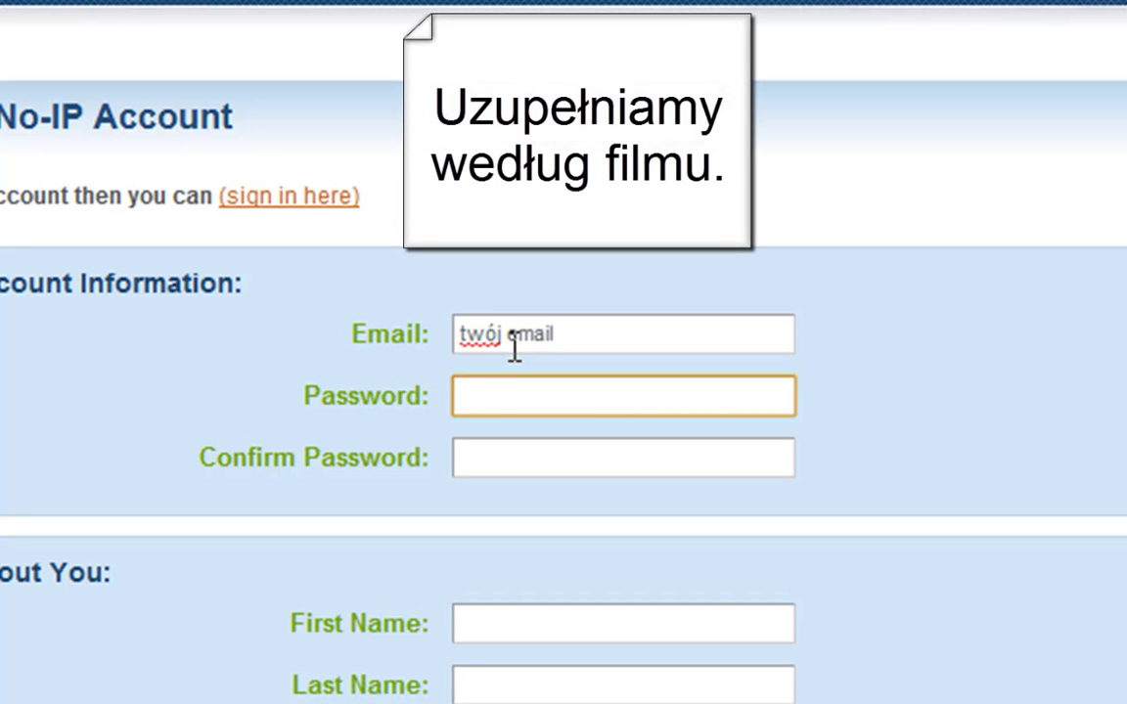
type("*****")
key("Tab")
type("*****")
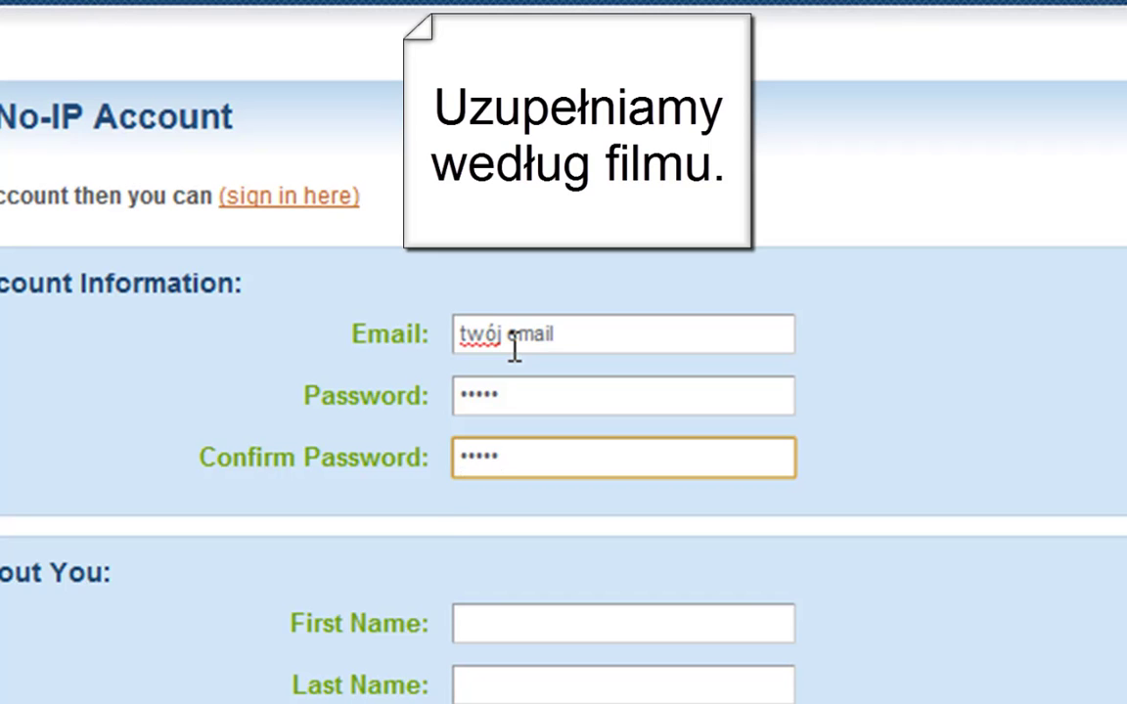
scroll(428, 206, "down", 3)
Fill in the first name and last name fields.
left_click(490, 243)
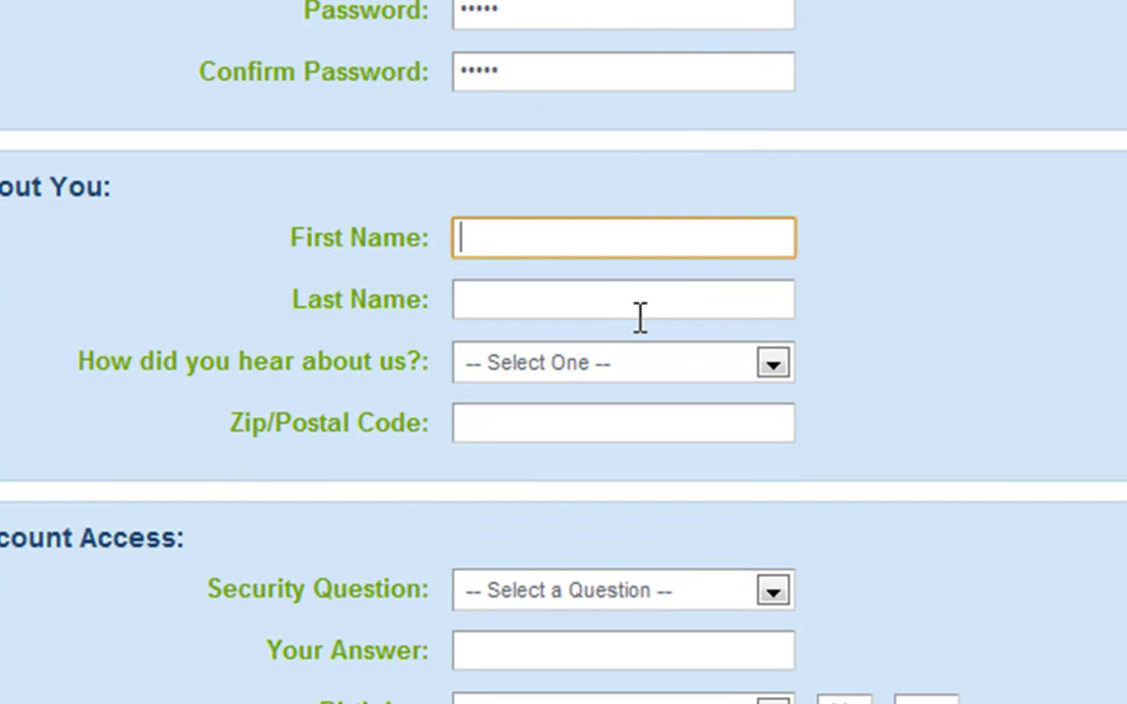
type("twoje imie")
key("Tab")
type("nazwisko")
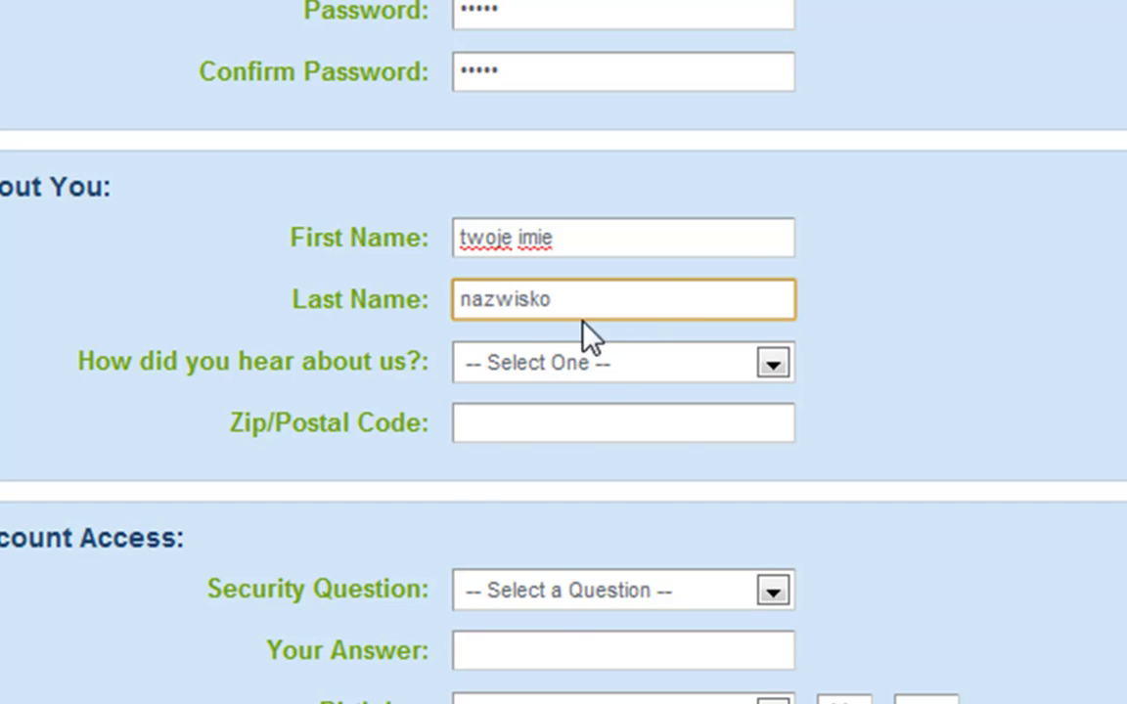
Choose Friend/Colleague as the referral source and enter the zip/postal code.
left_click(600, 370)
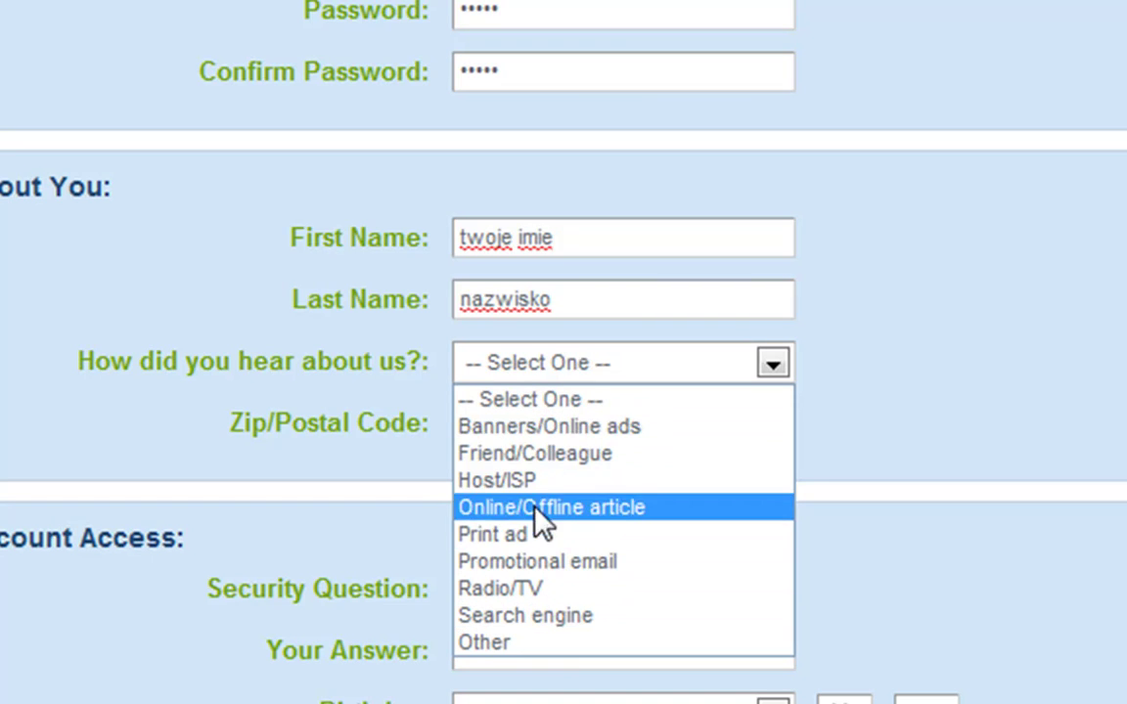
left_click(523, 466)
left_click(547, 427)
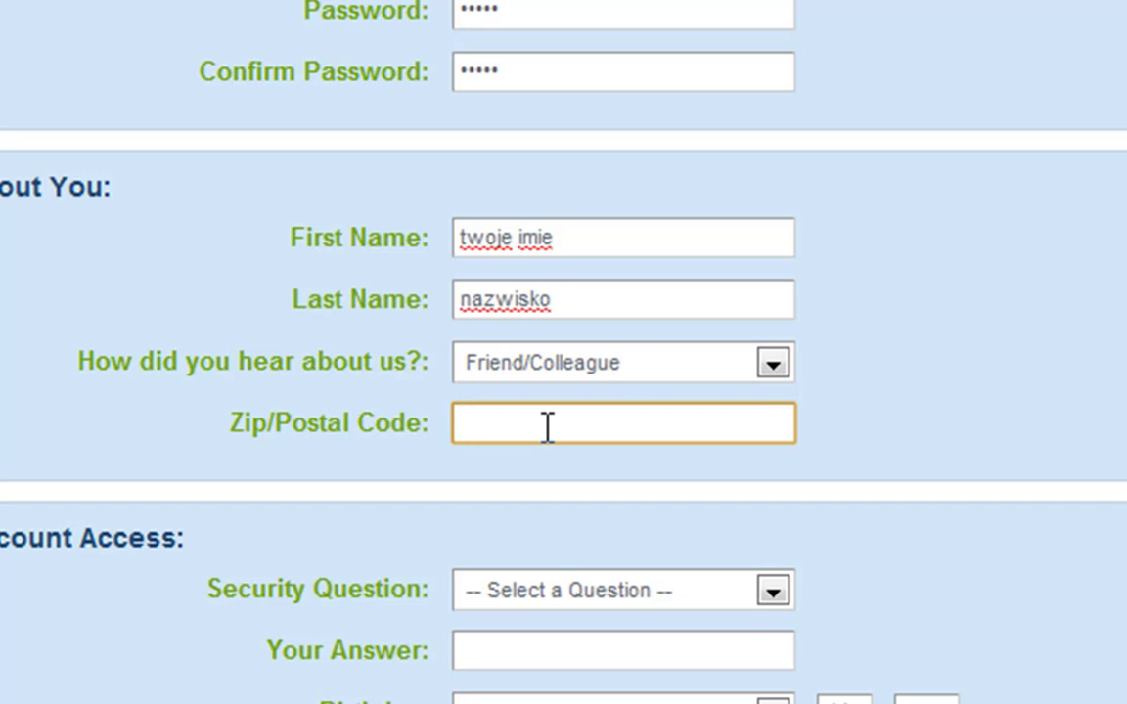
type("liczba ;p")
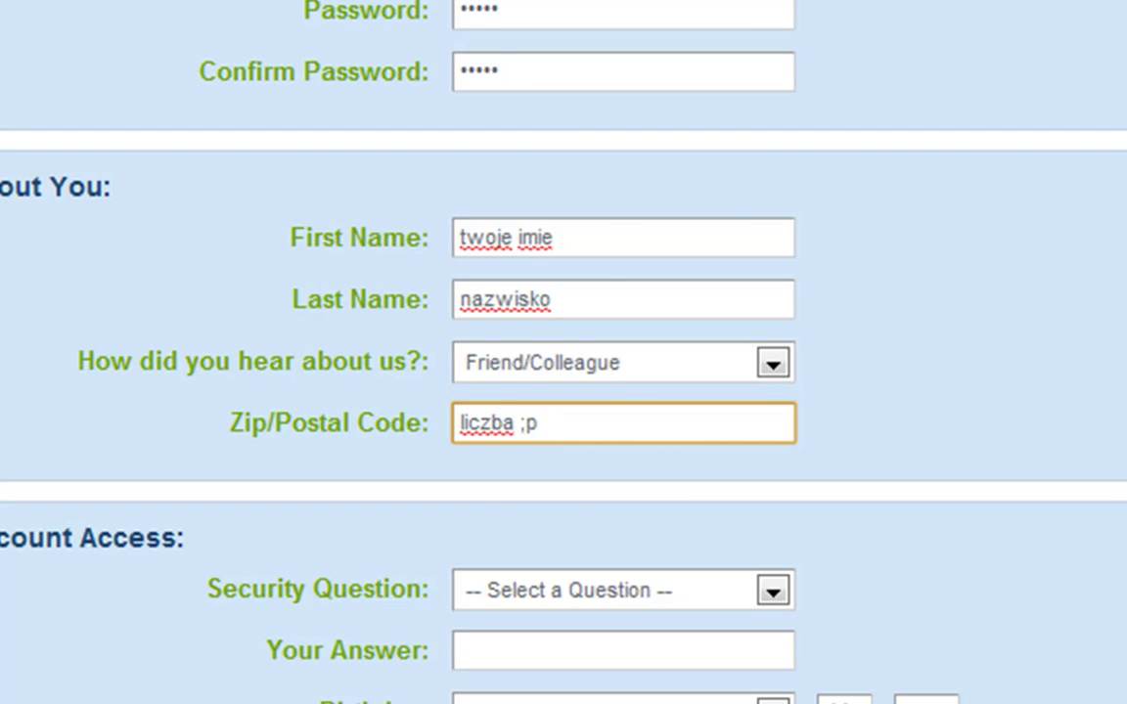
scroll(825, 290, "down", 4)
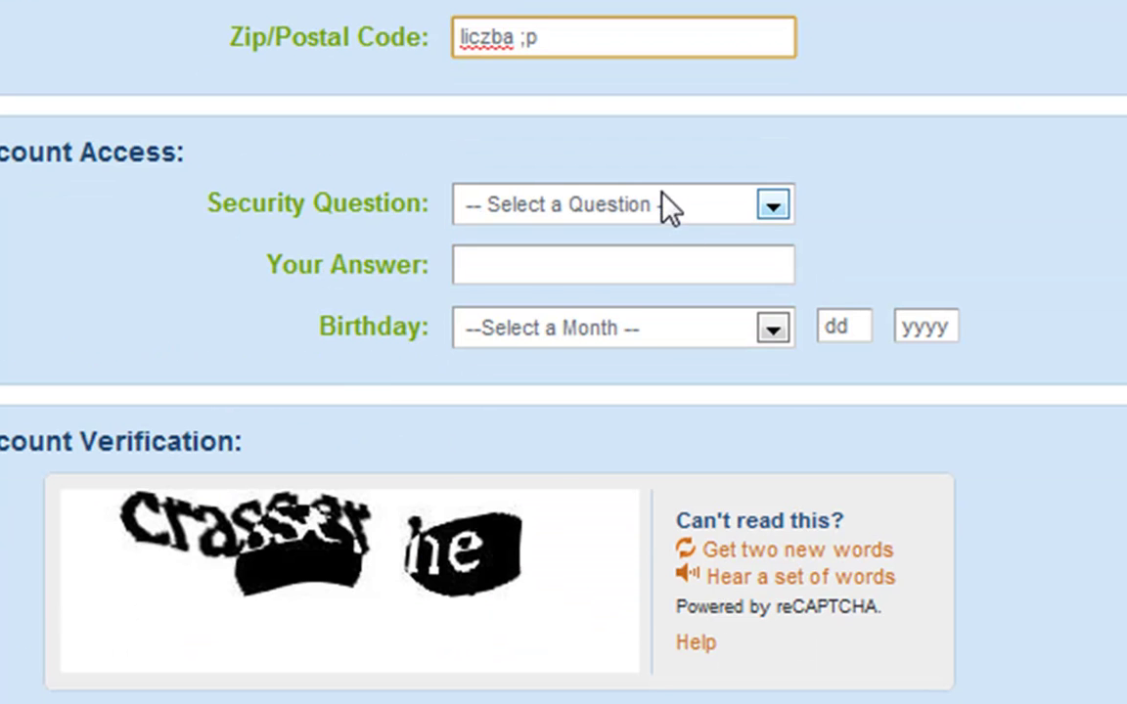
Pick 'What is your pets name?' as the security question and type an answer.
left_click(663, 196)
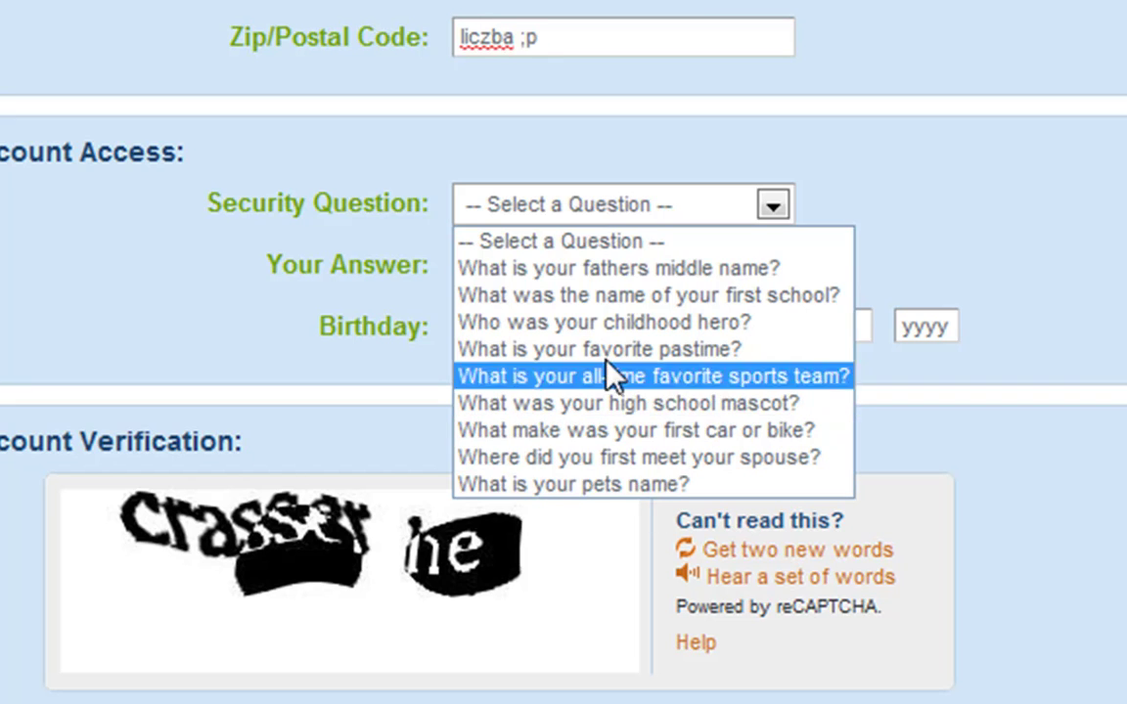
left_click(562, 486)
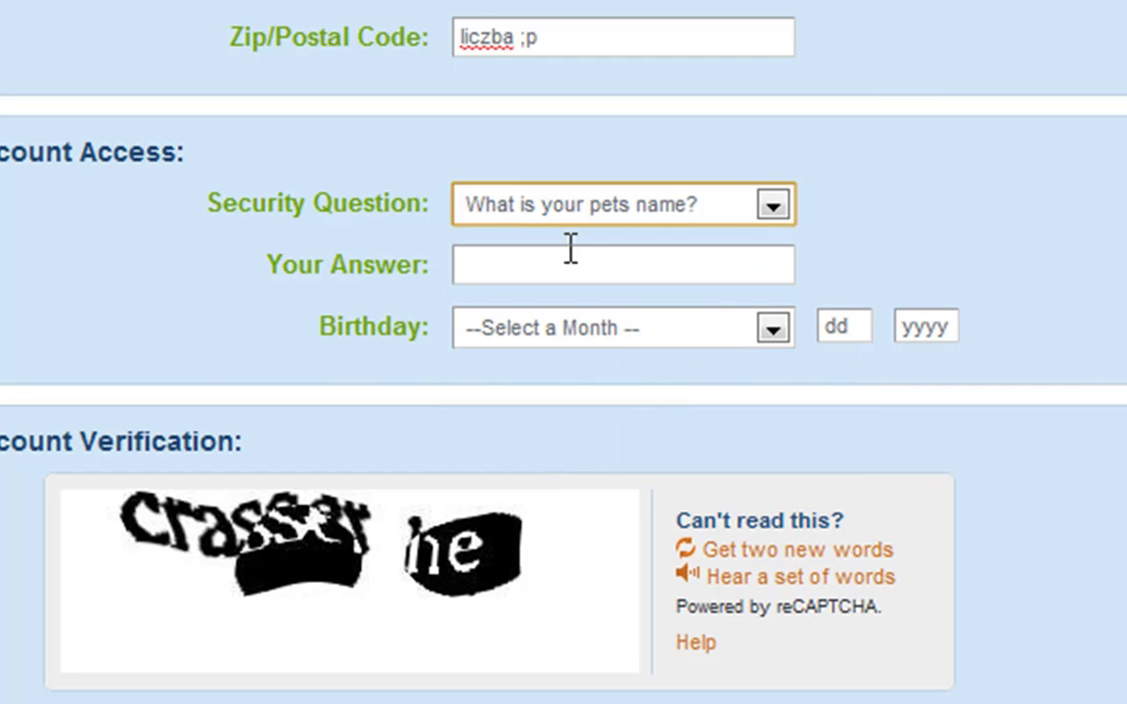
left_click(575, 262)
type("Imi")
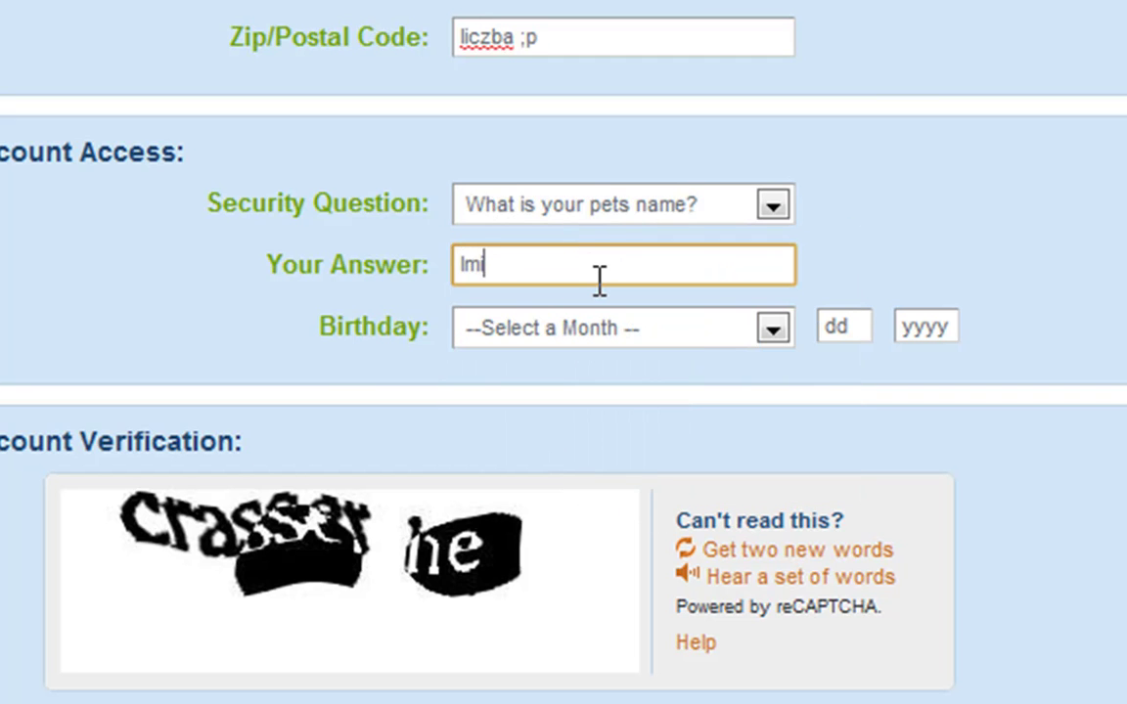
type("e twojego psa")
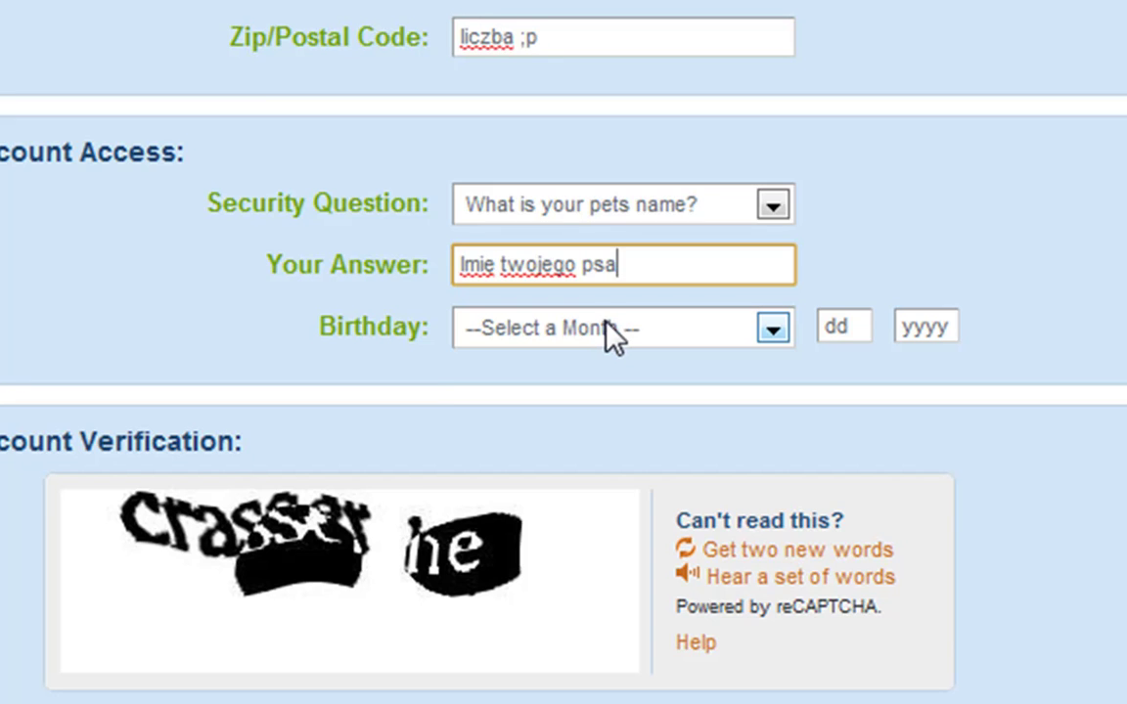
Set the birthday to 30 November 1990.
left_click(609, 326)
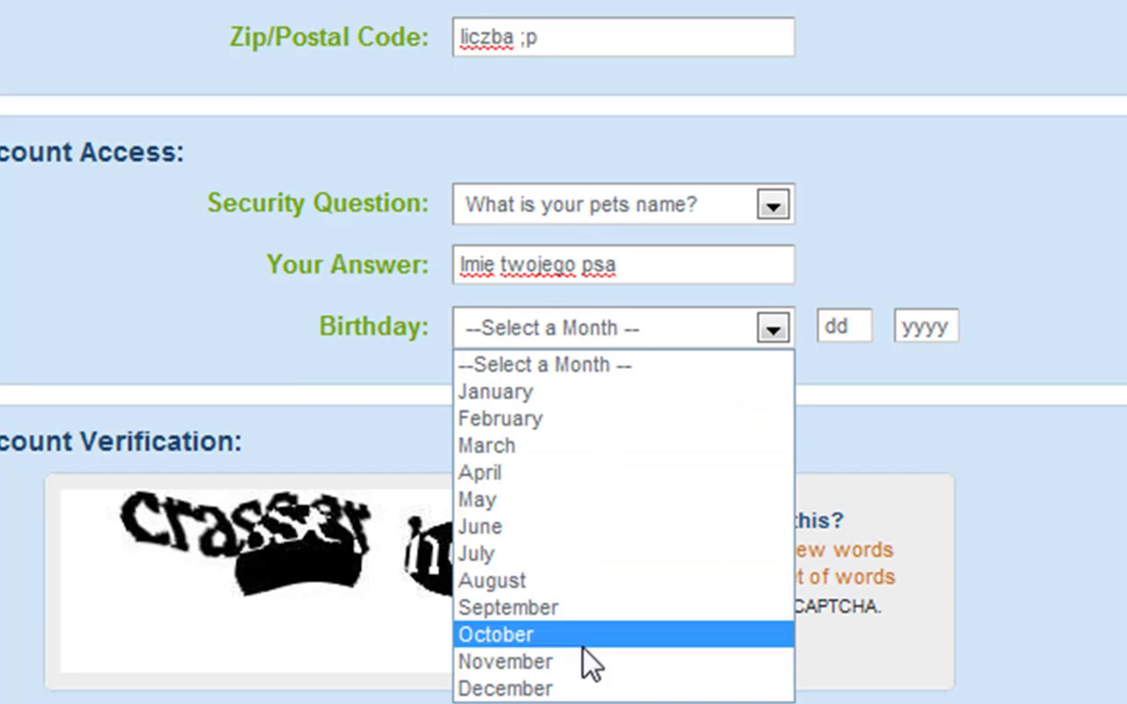
left_click(518, 662)
left_click(850, 329)
type("30")
left_click(954, 325)
type("1990")
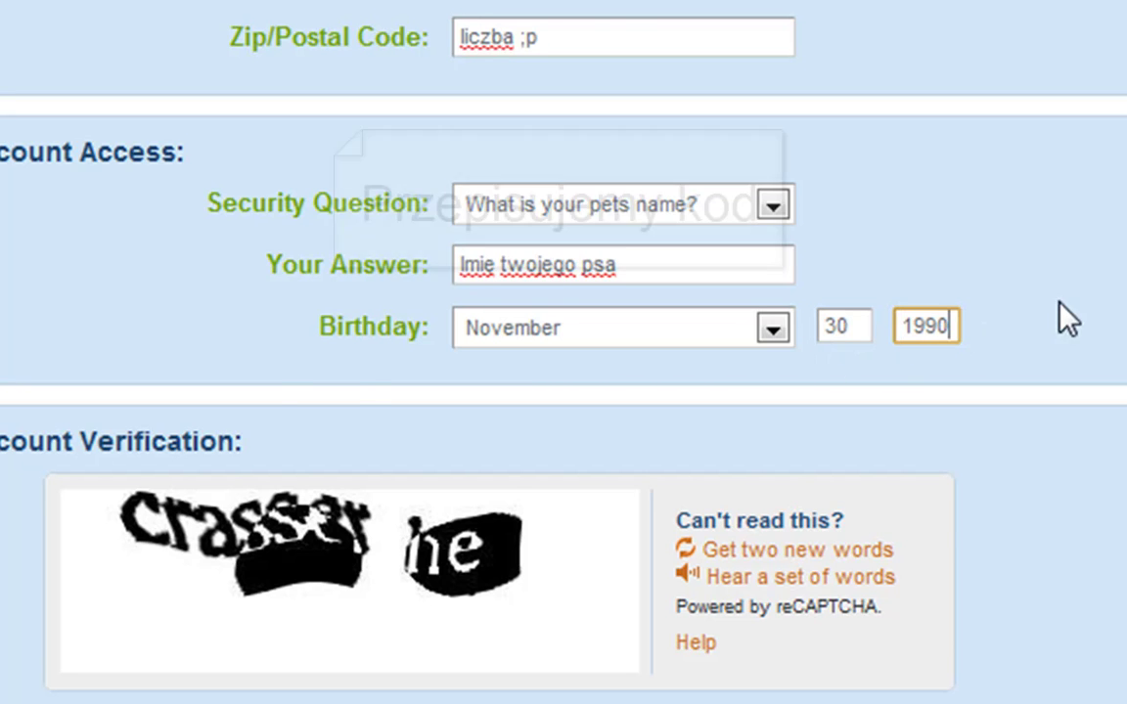
scroll(1057, 320, "down", 3)
left_click(611, 531)
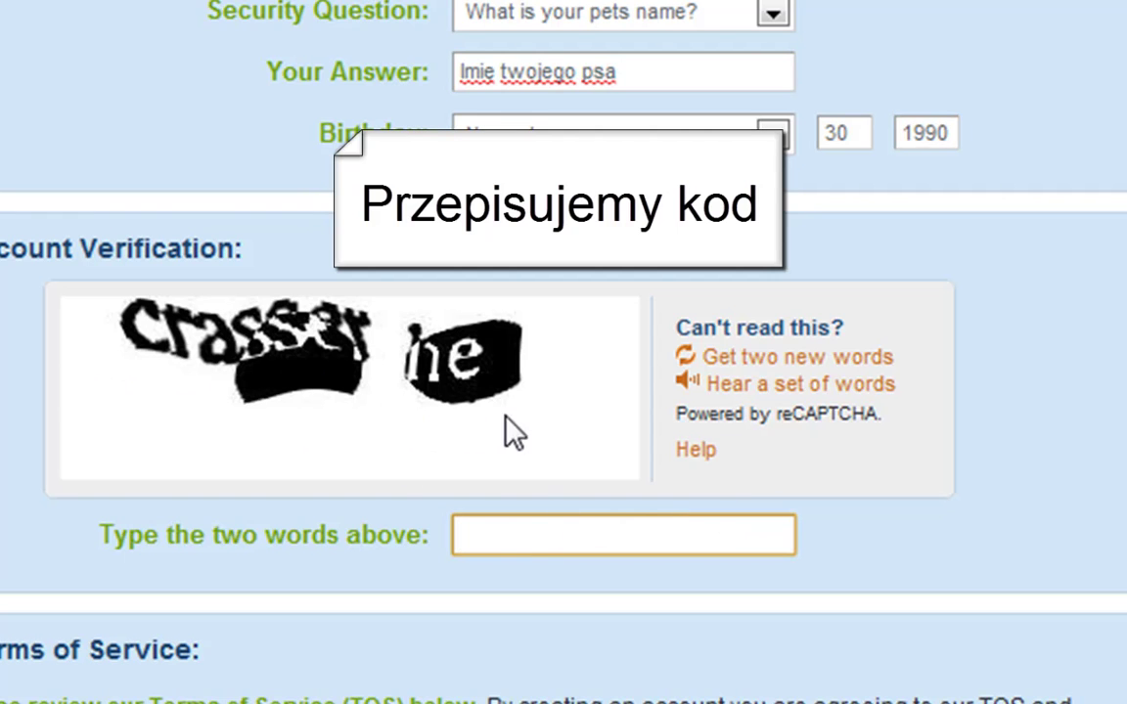
Enter the two reCAPTCHA words, tick the one-free-account agreement, and create the account.
type("crasser ")
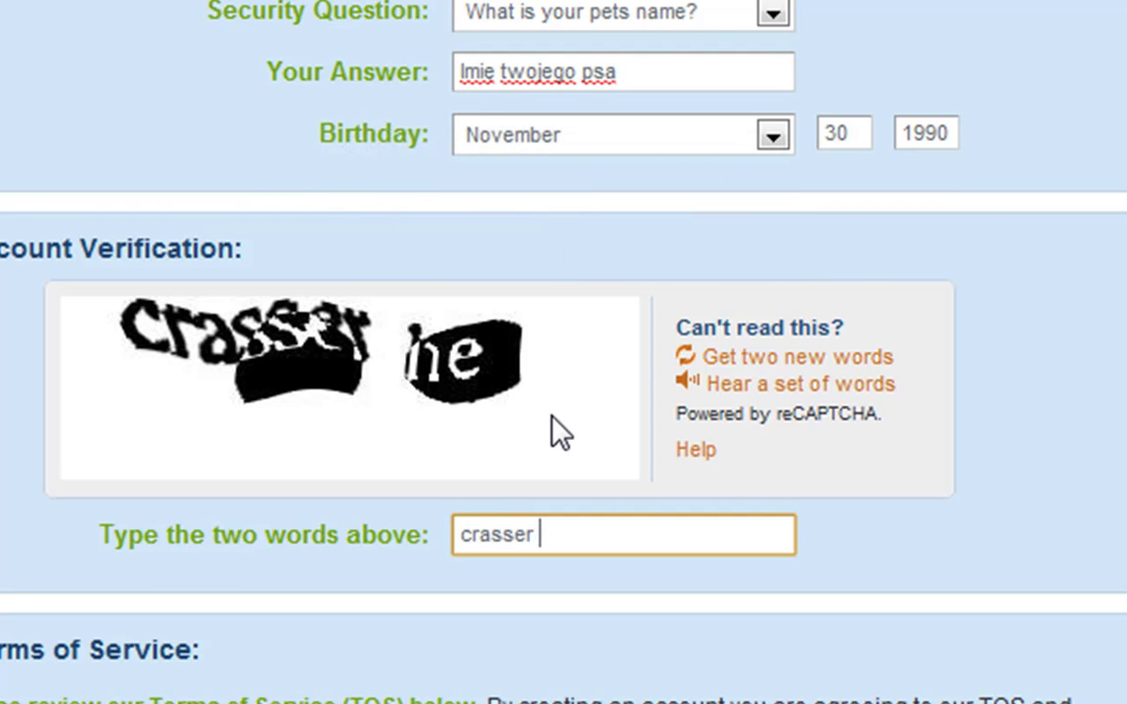
type("he")
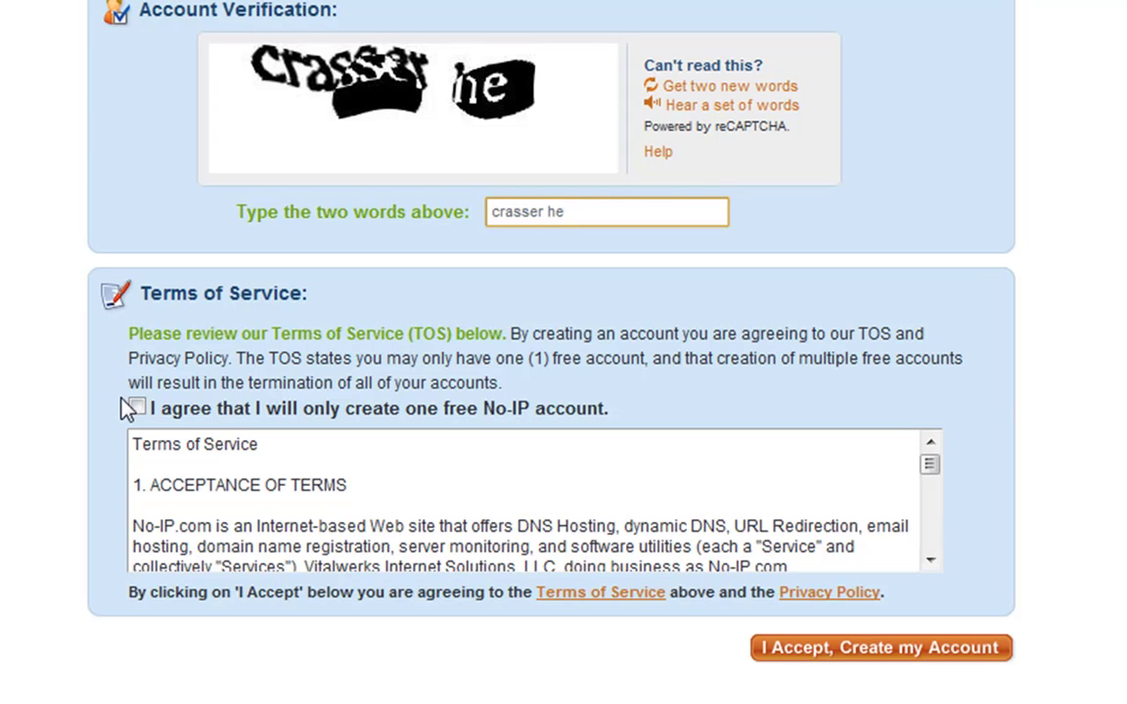
left_click(138, 406)
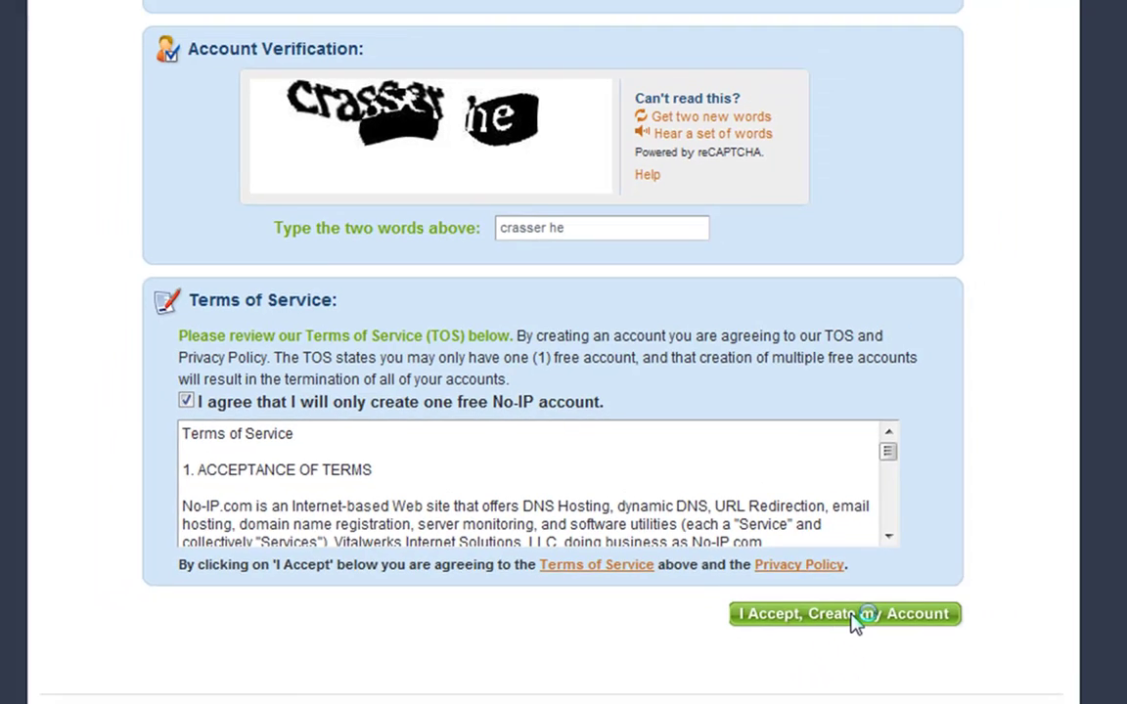
left_click(885, 650)
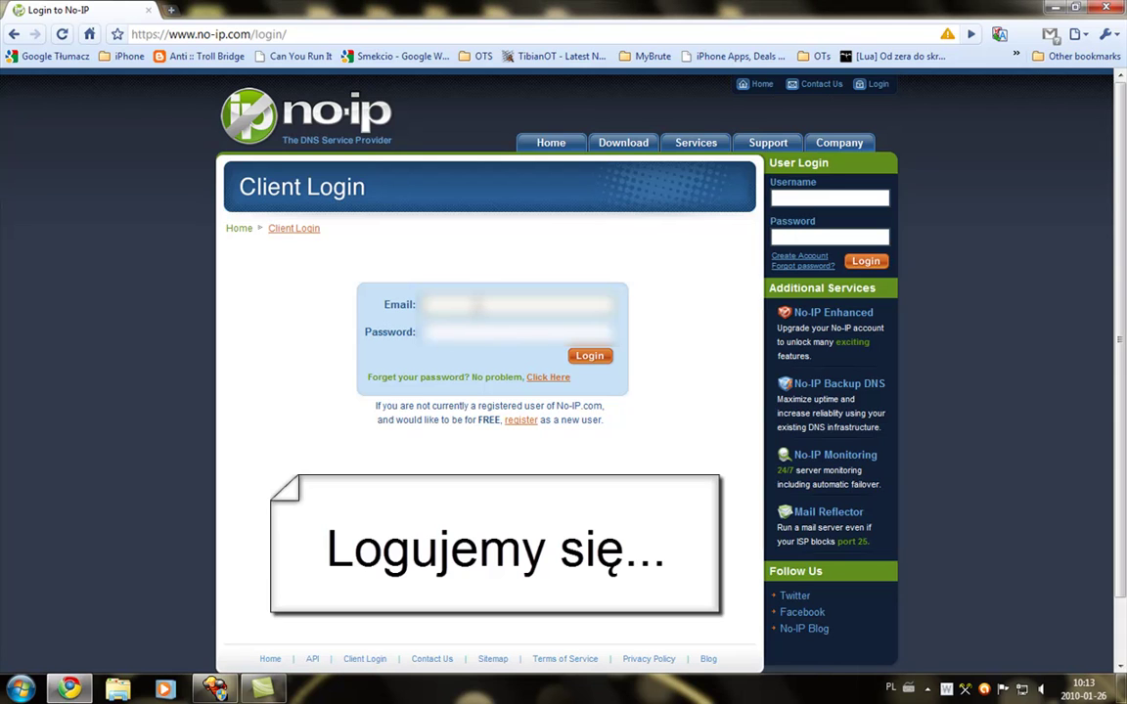
Log in to the new No-IP account with the email and password.
key("Tab")
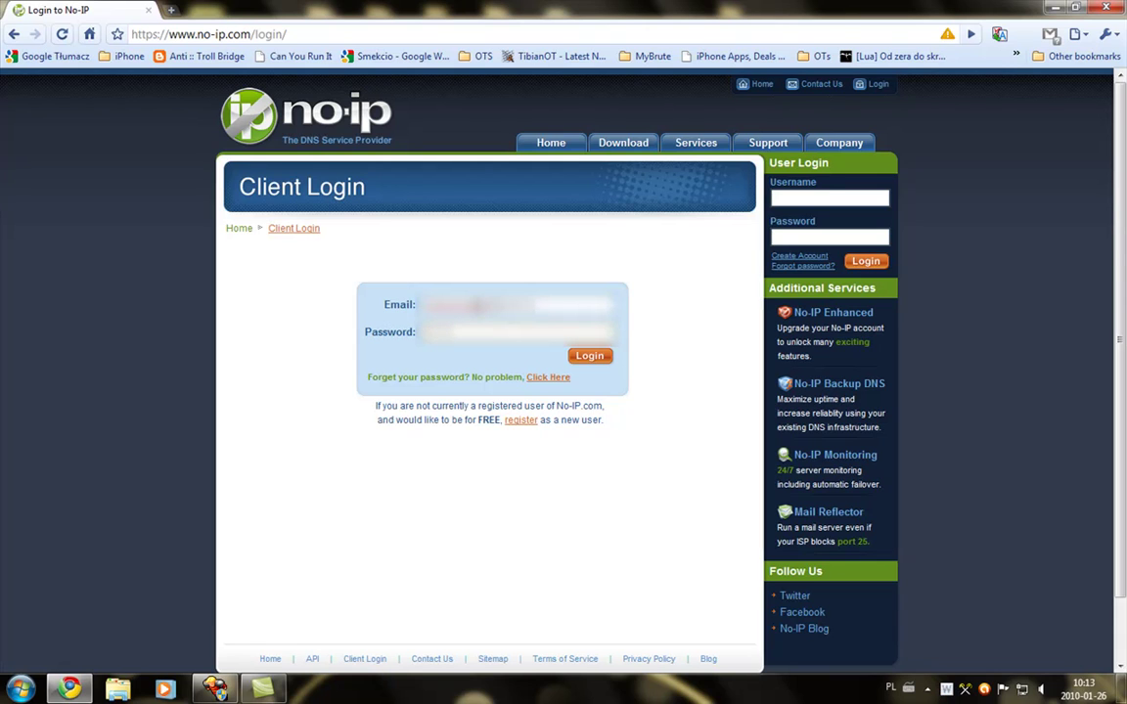
left_click(587, 356)
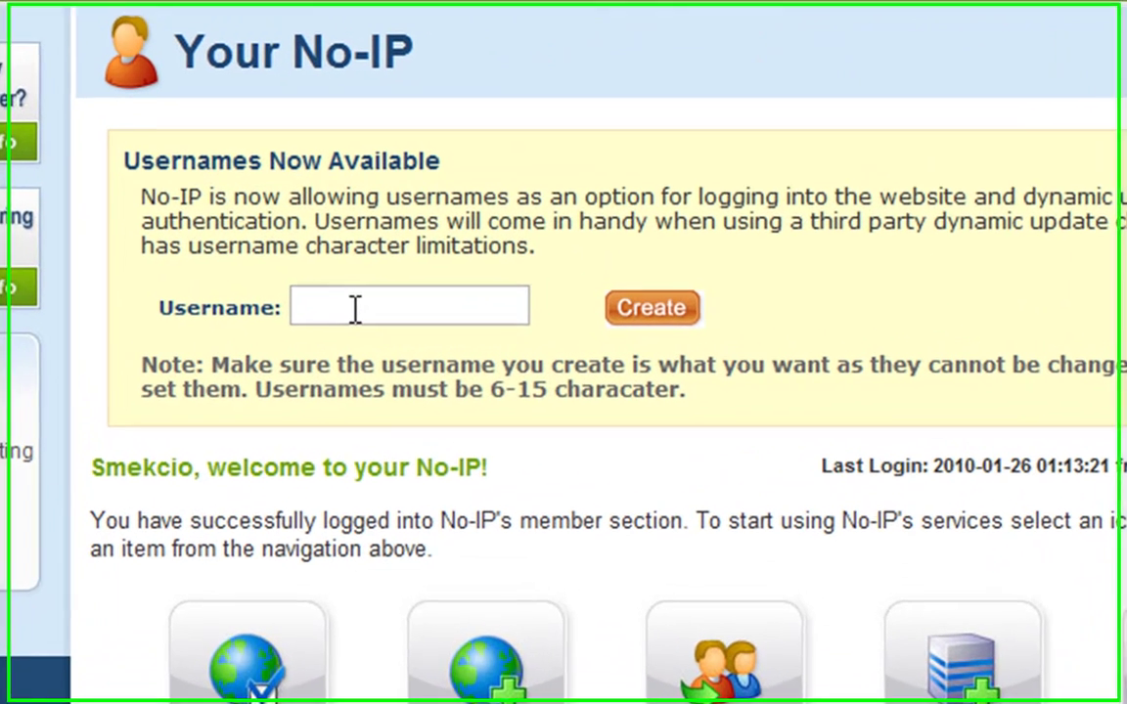
Create an account username, then undo it.
left_click(469, 304)
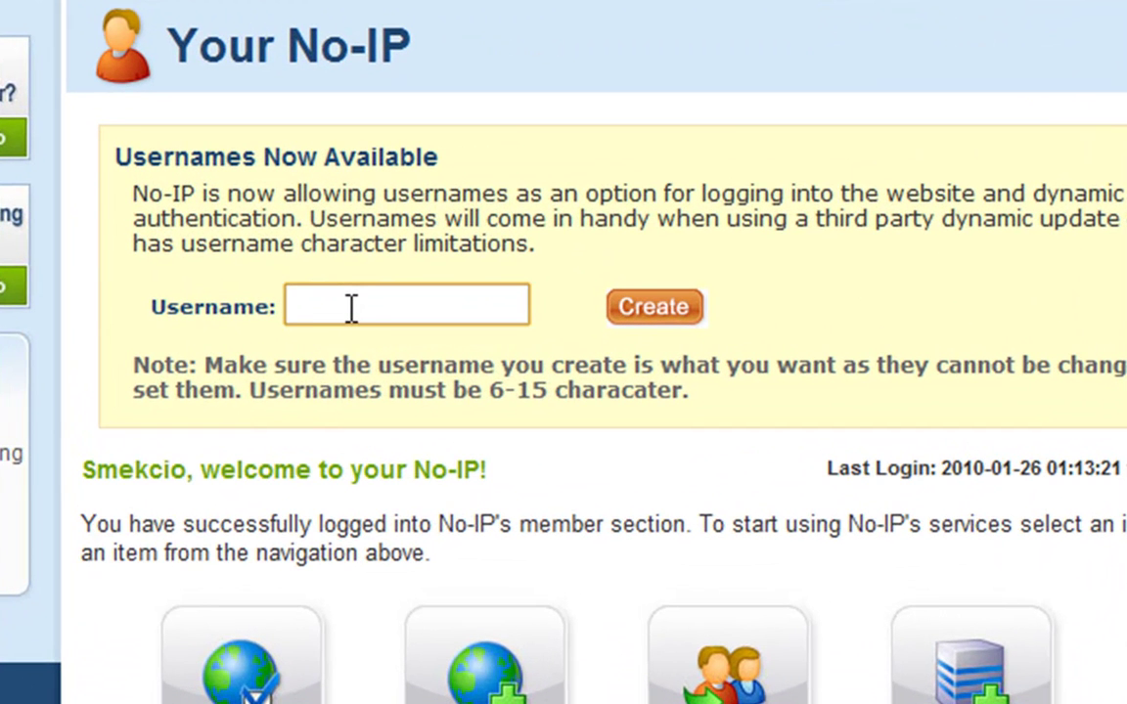
type("smekcio")
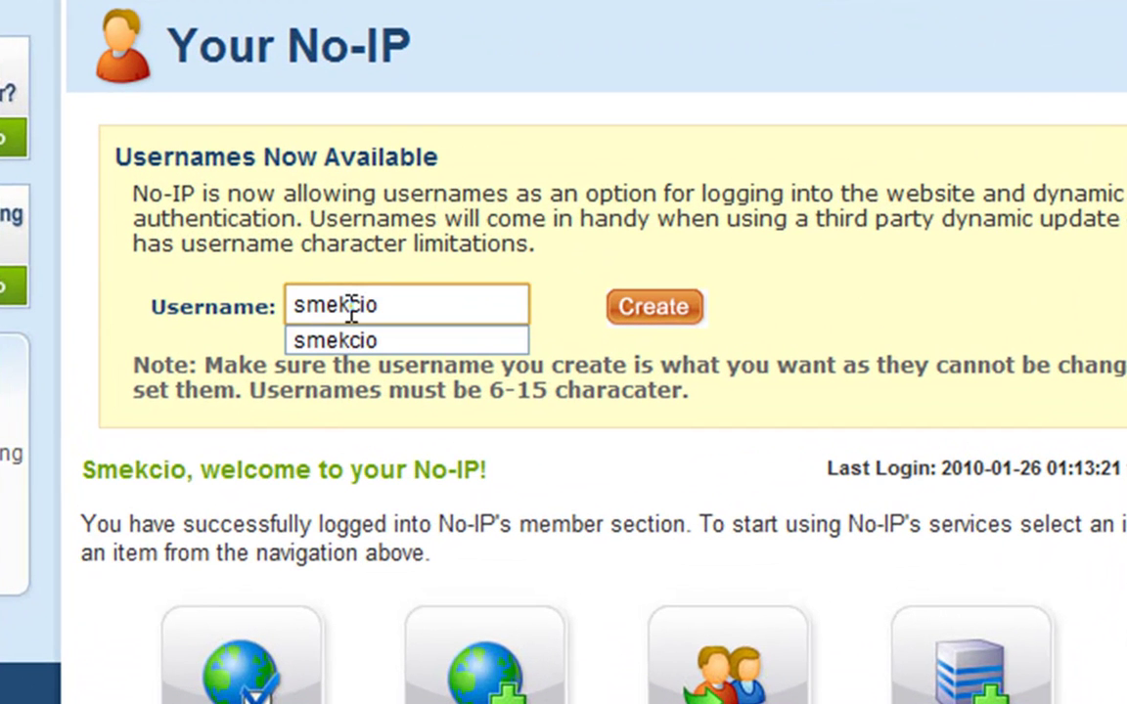
left_click(650, 311)
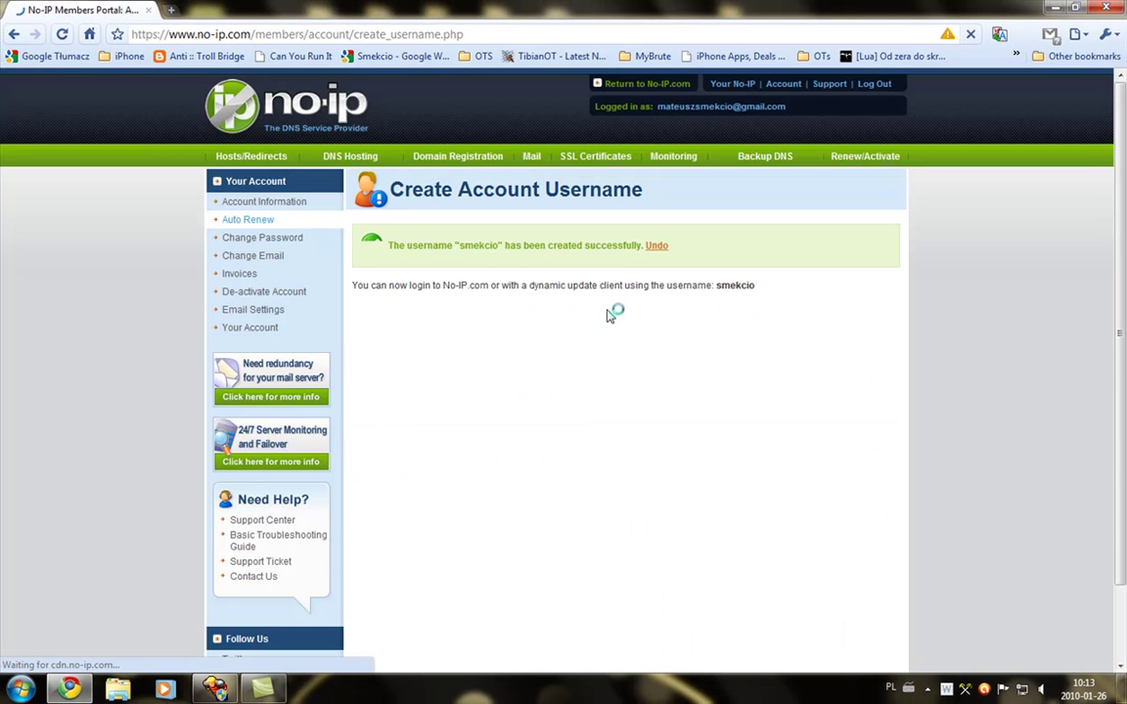
left_click(659, 248)
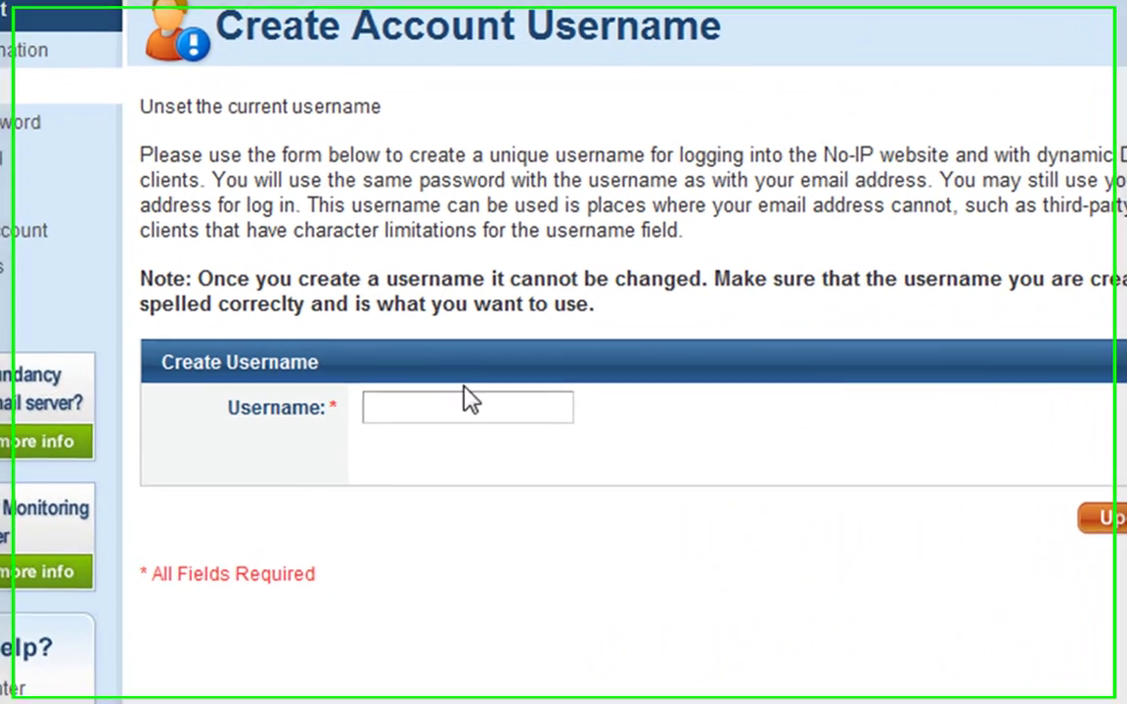
Re-enter and create the username, then go to the Your Account page.
left_click(487, 388)
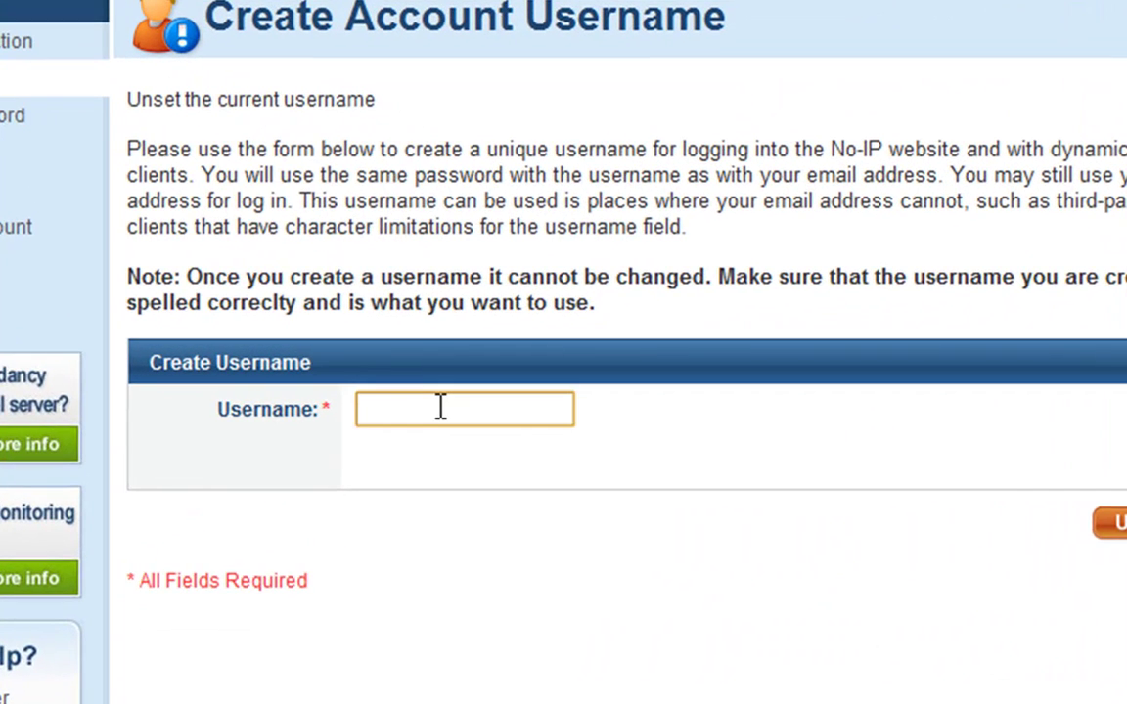
type("smekcio")
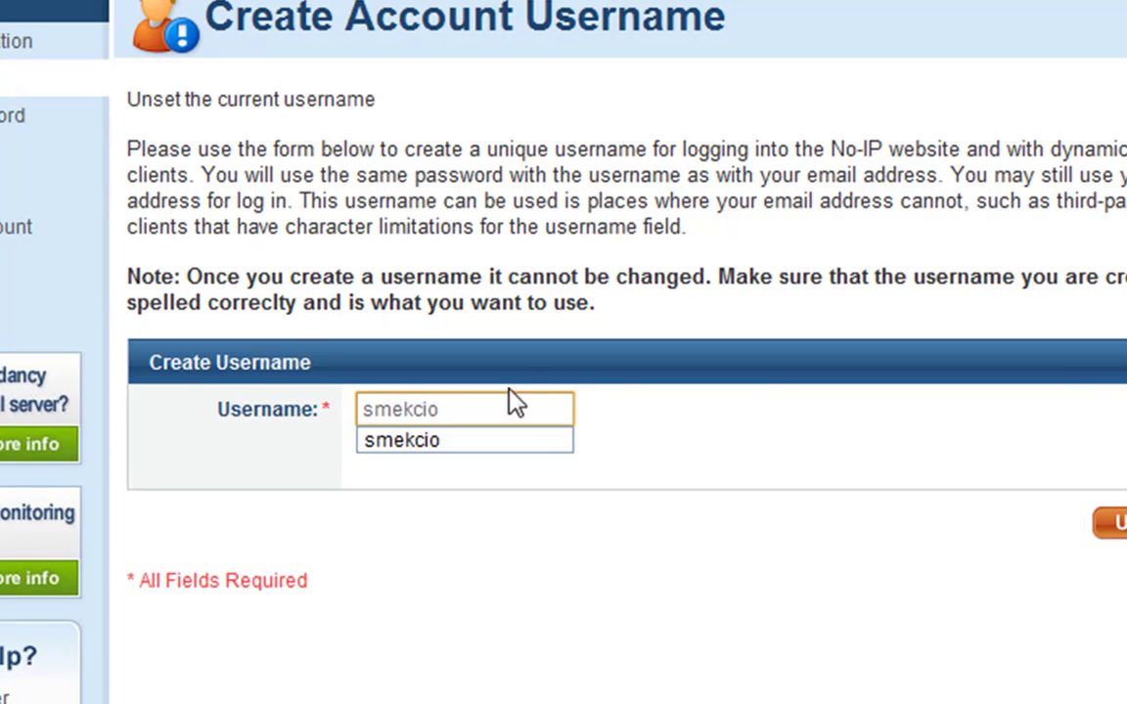
key("Tab")
left_click(1115, 523)
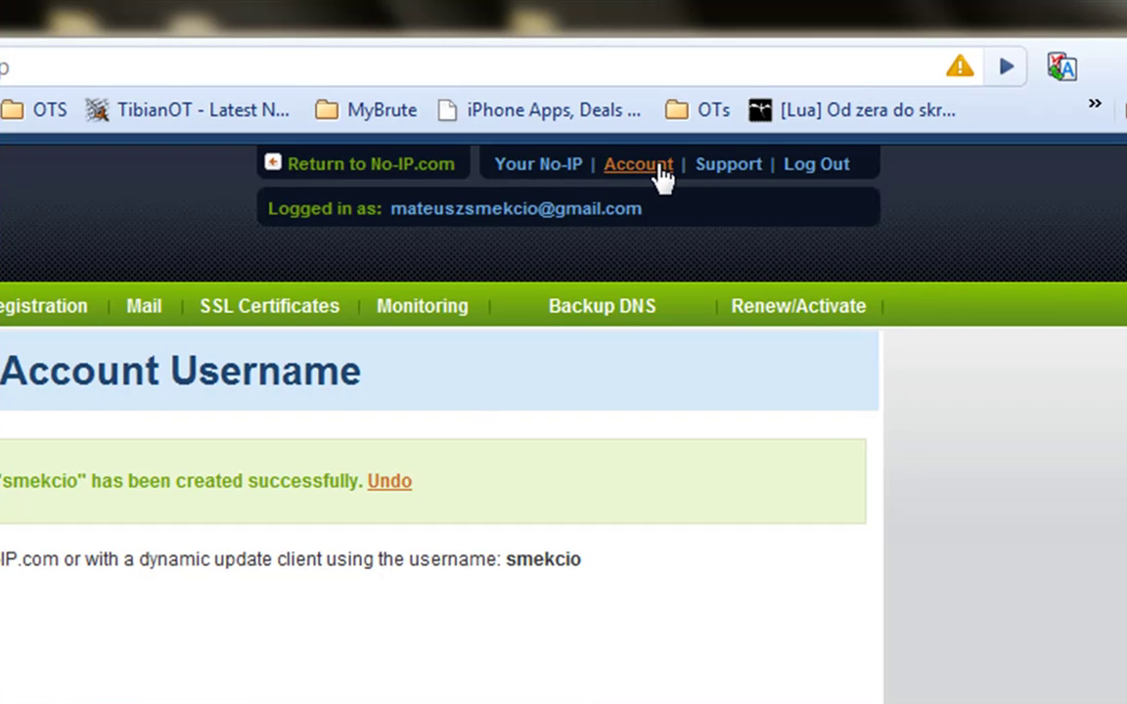
left_click(662, 168)
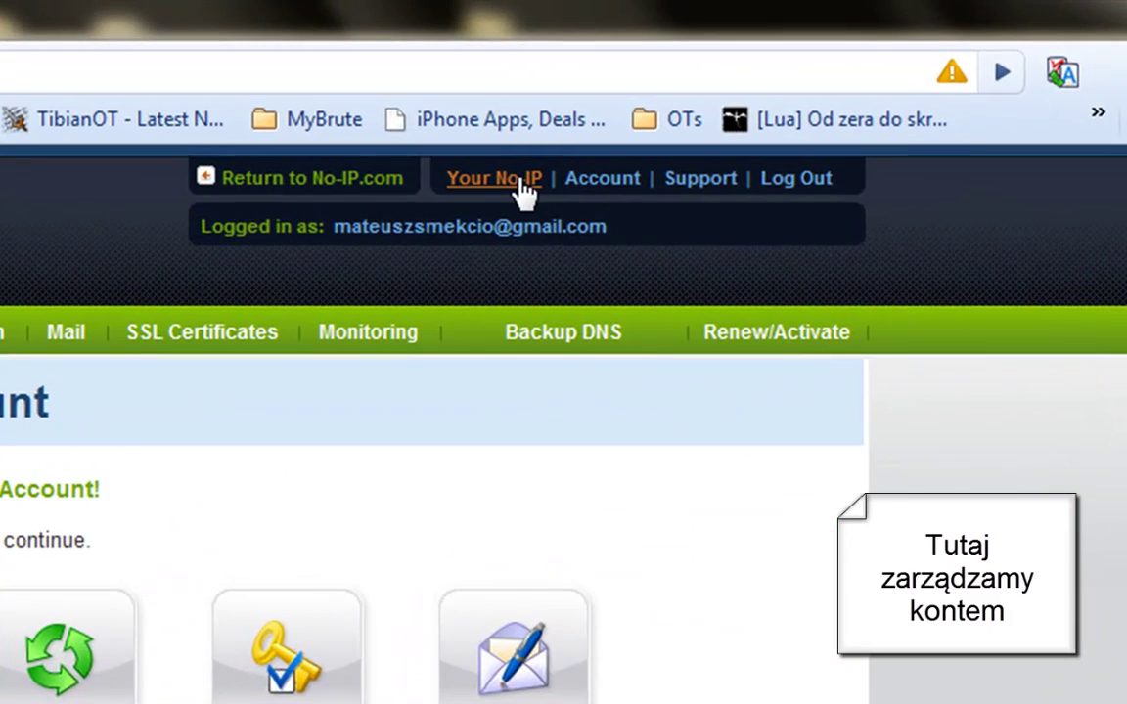
Look through Manage Domains and Manage Hosts, then bring up the Add a Host form.
left_click(743, 85)
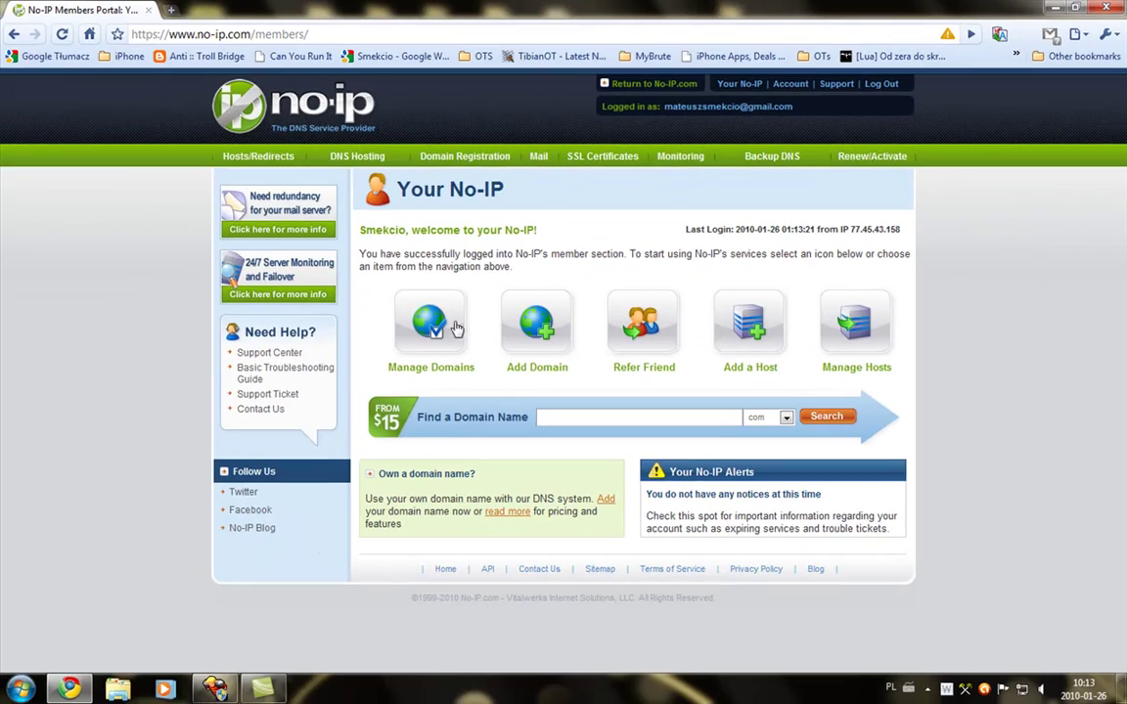
left_click(455, 329)
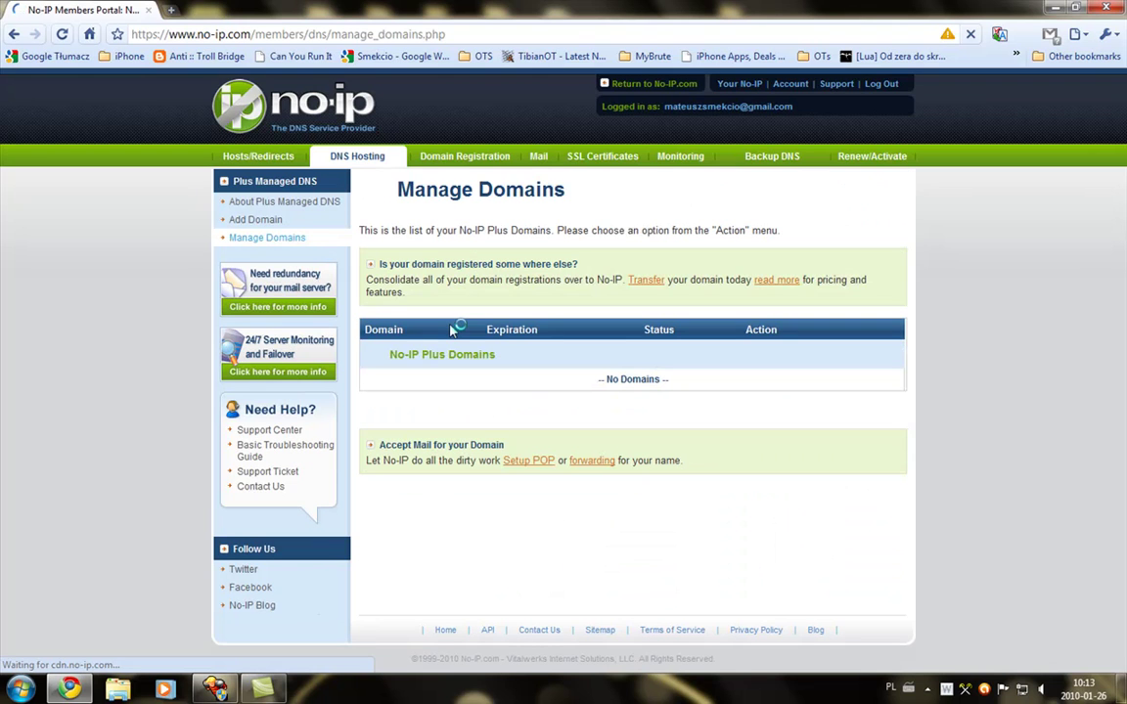
left_click(740, 85)
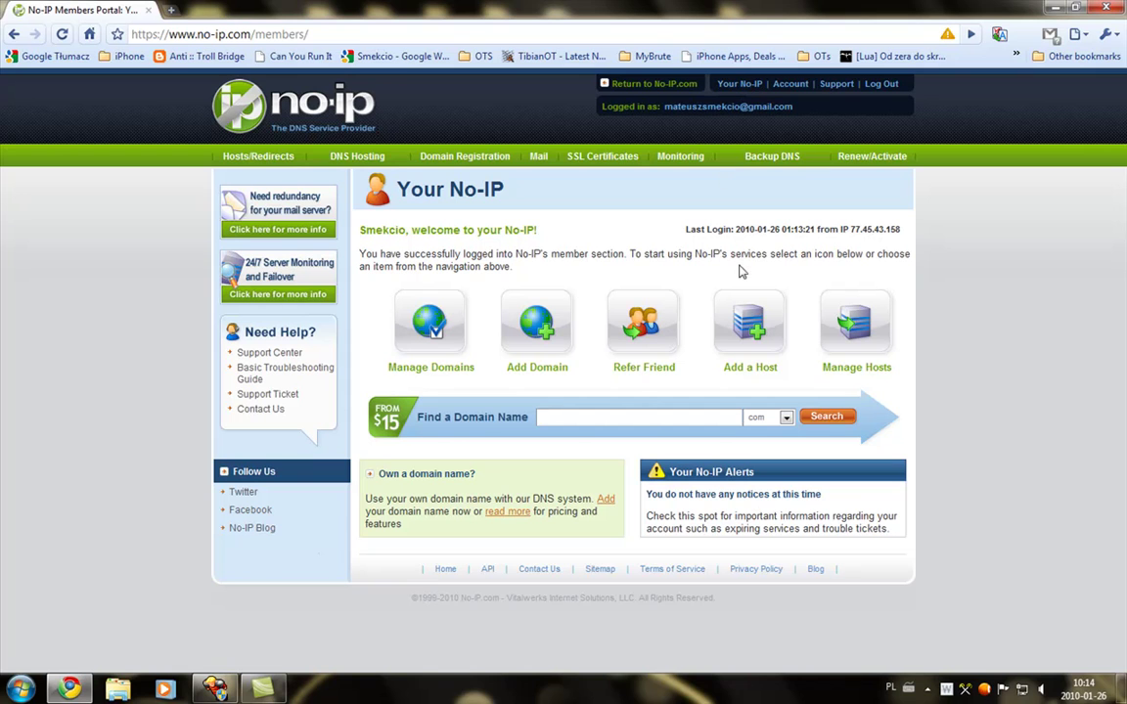
left_click(856, 328)
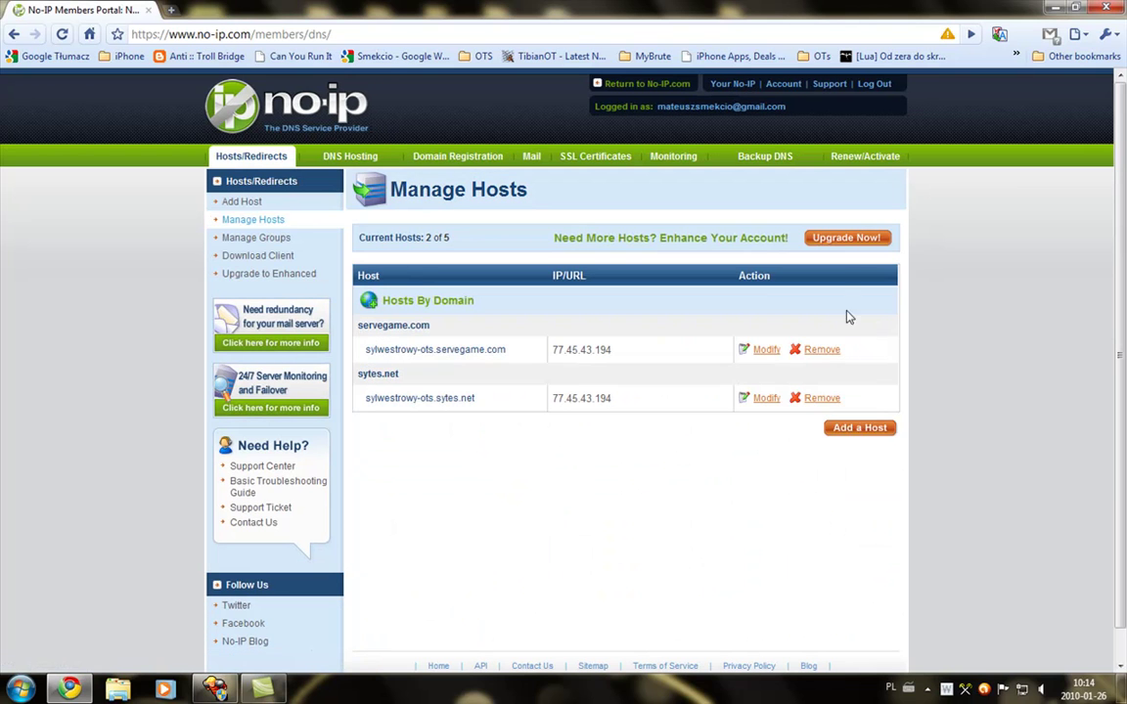
left_click(733, 84)
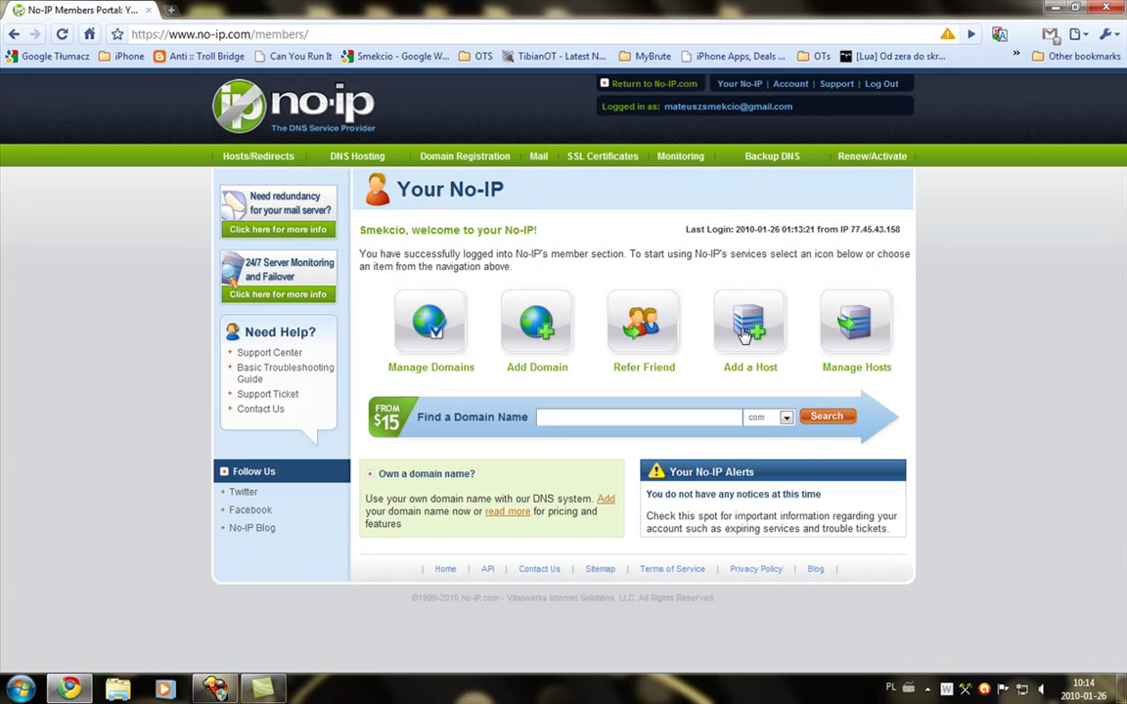
left_click(748, 333)
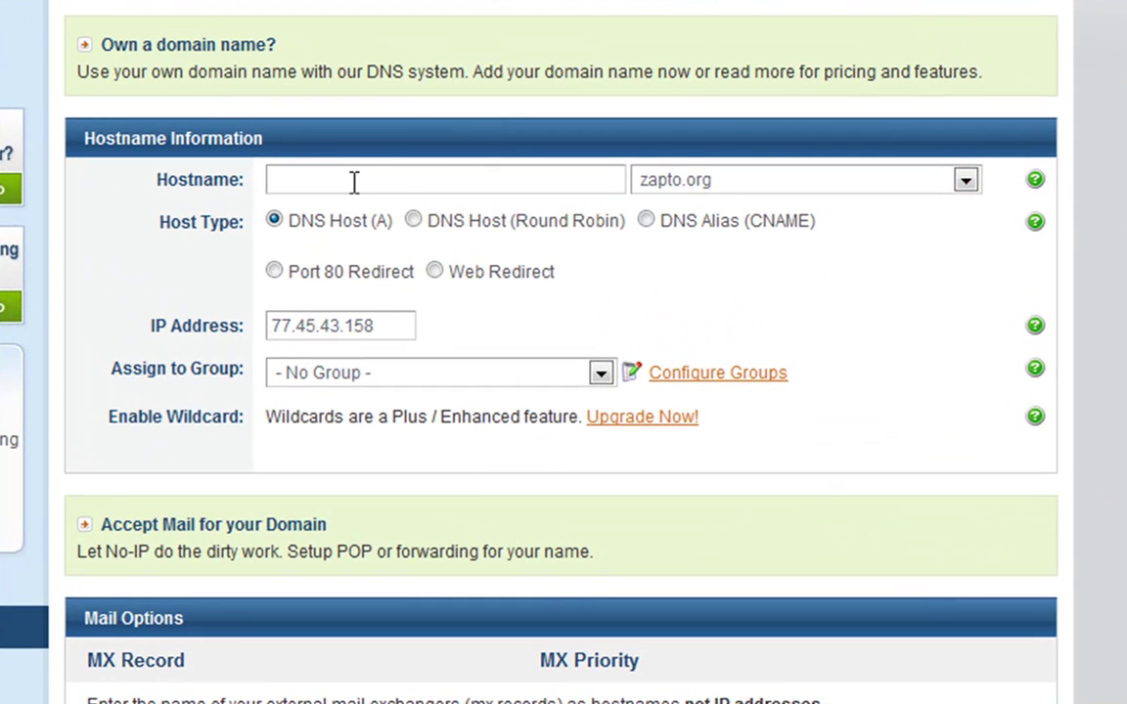
Name the new host diabelskiots.
left_click(511, 338)
type("twój adres...")
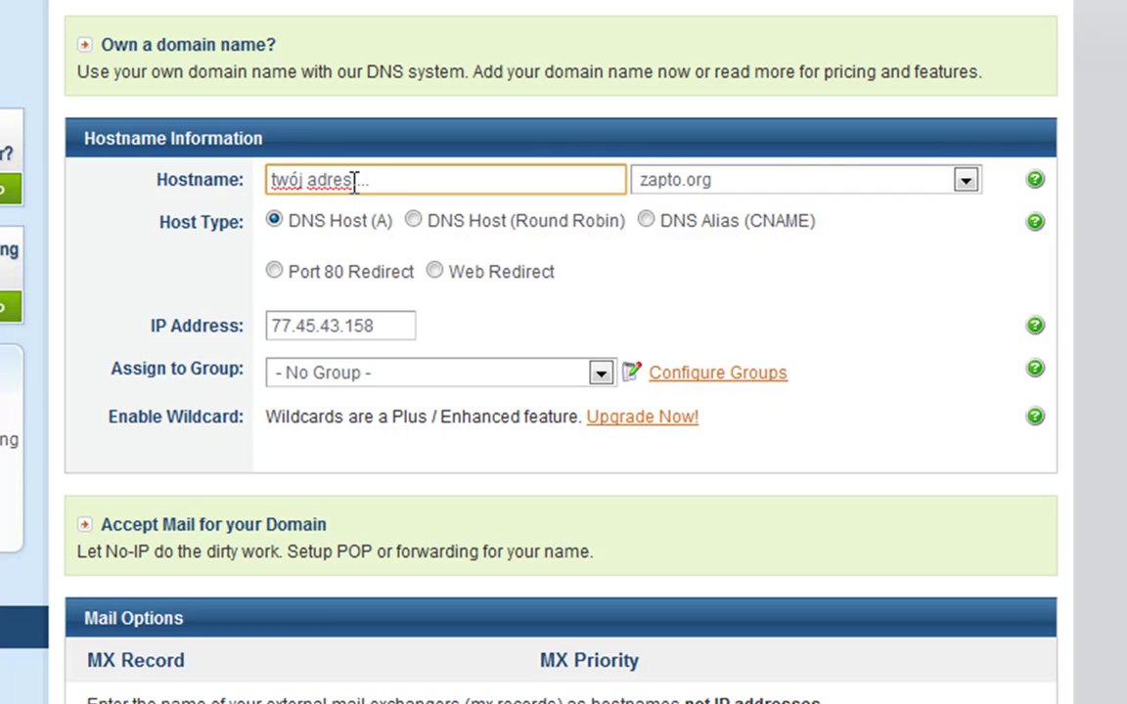
type(":")
key("BackSpace")
key("BackSpace")
key("BackSpace")
key("BackSpace")
key("BackSpace")
key("BackSpace")
key("BackSpace")
key("BackSpace")
key("BackSpace")
key("BackSpace")
key("BackSpace")
key("BackSpace")
key("BackSpace")
key("BackSpace")
key("BackSpace")
key("BackSpace")
key("BackSpace")
key("BackSpace")
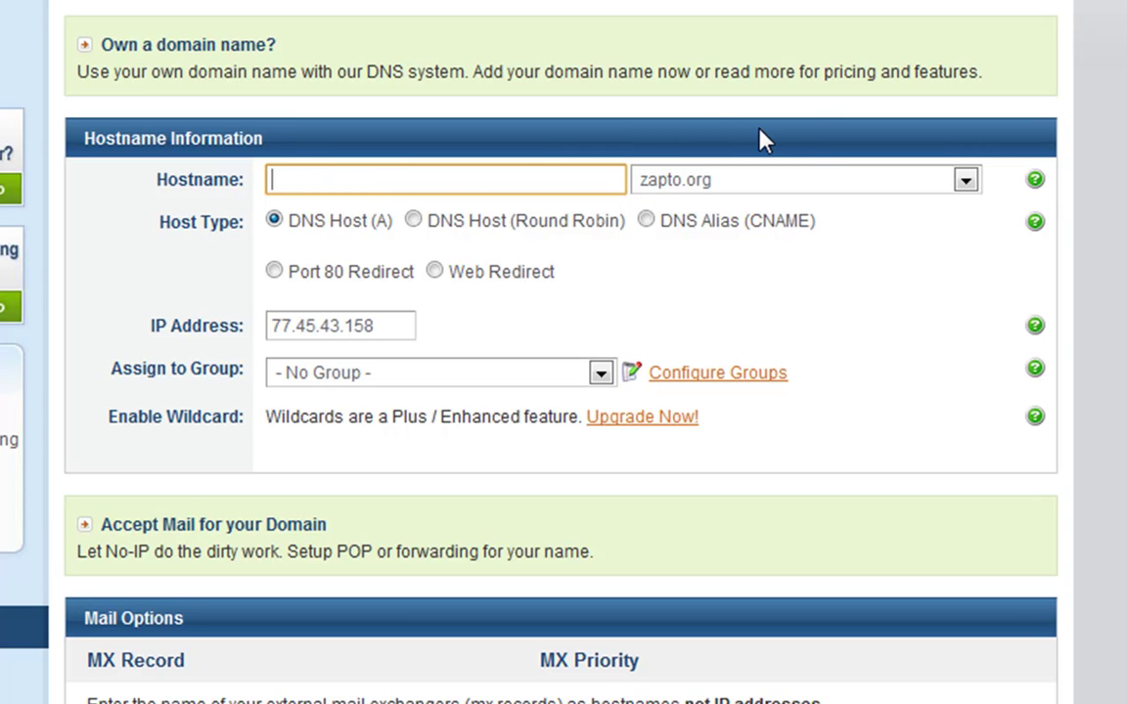
type("diabelskiots")
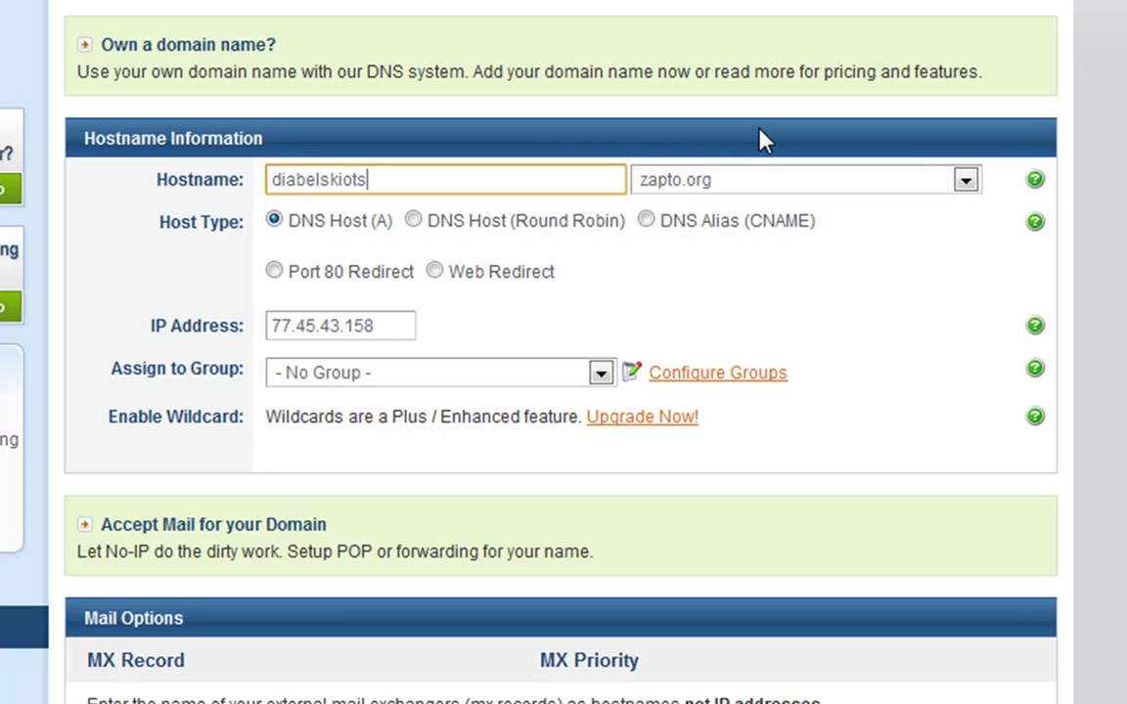
type("<xD")
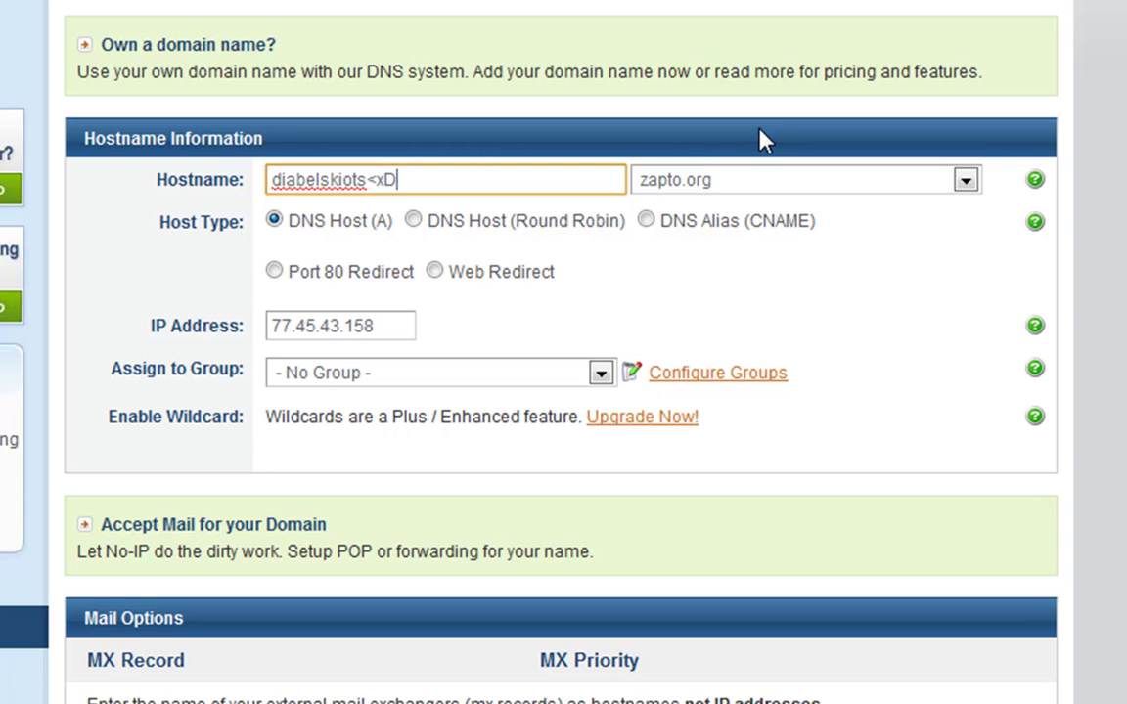
key("BackSpace")
key("BackSpace")
key("BackSpace")
Set the host's domain to sytes.net.
left_click(760, 188)
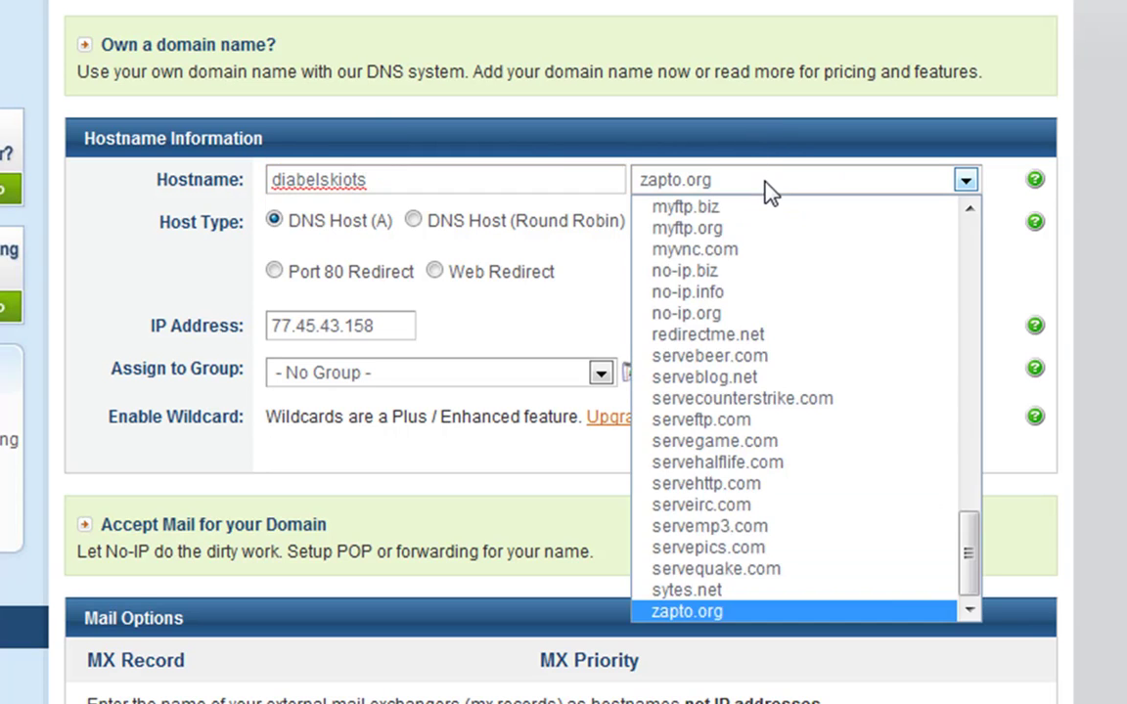
left_click_drag(972, 577, 976, 603)
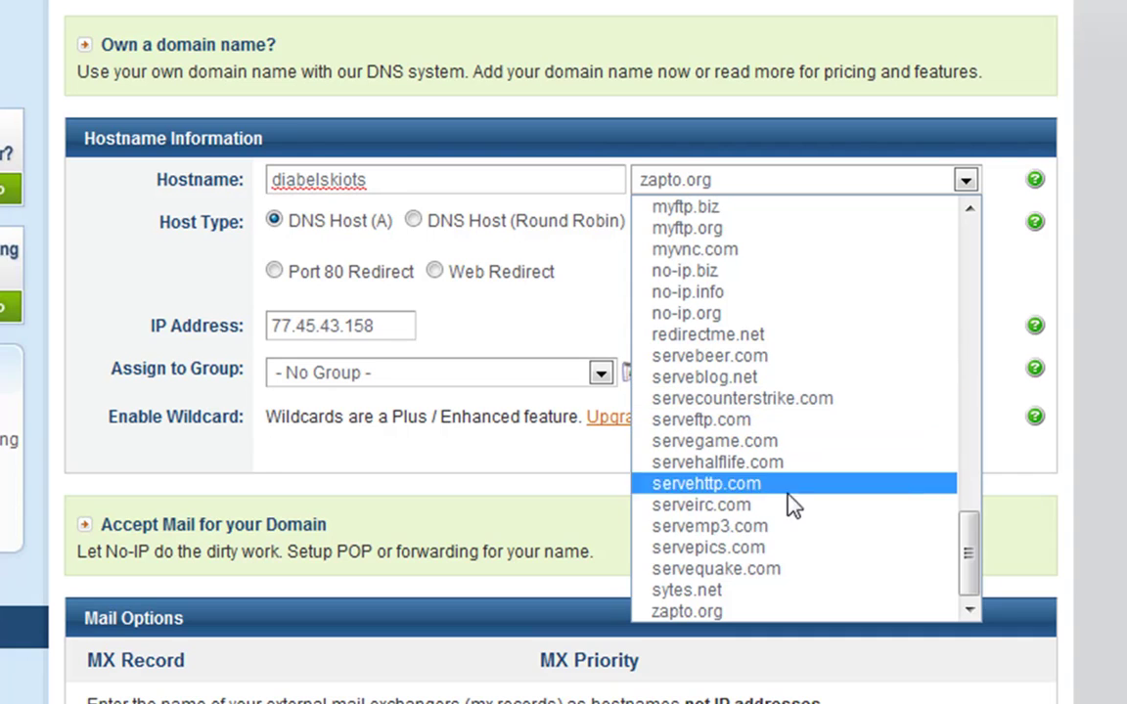
left_click(685, 442)
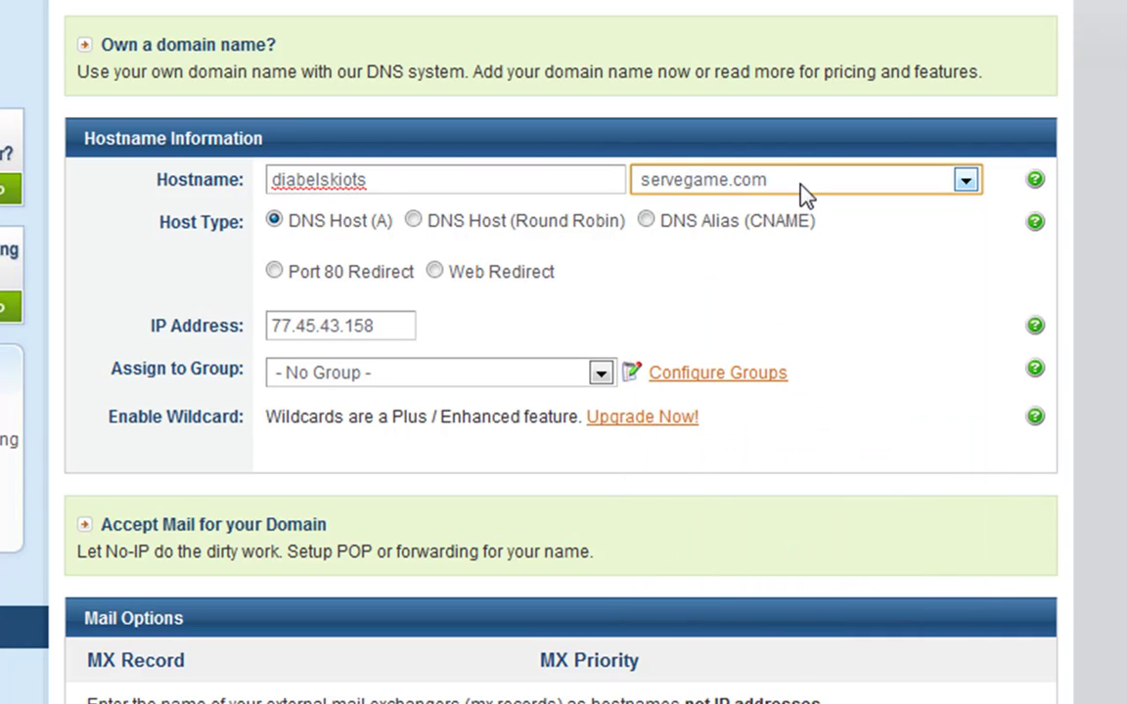
left_click(802, 183)
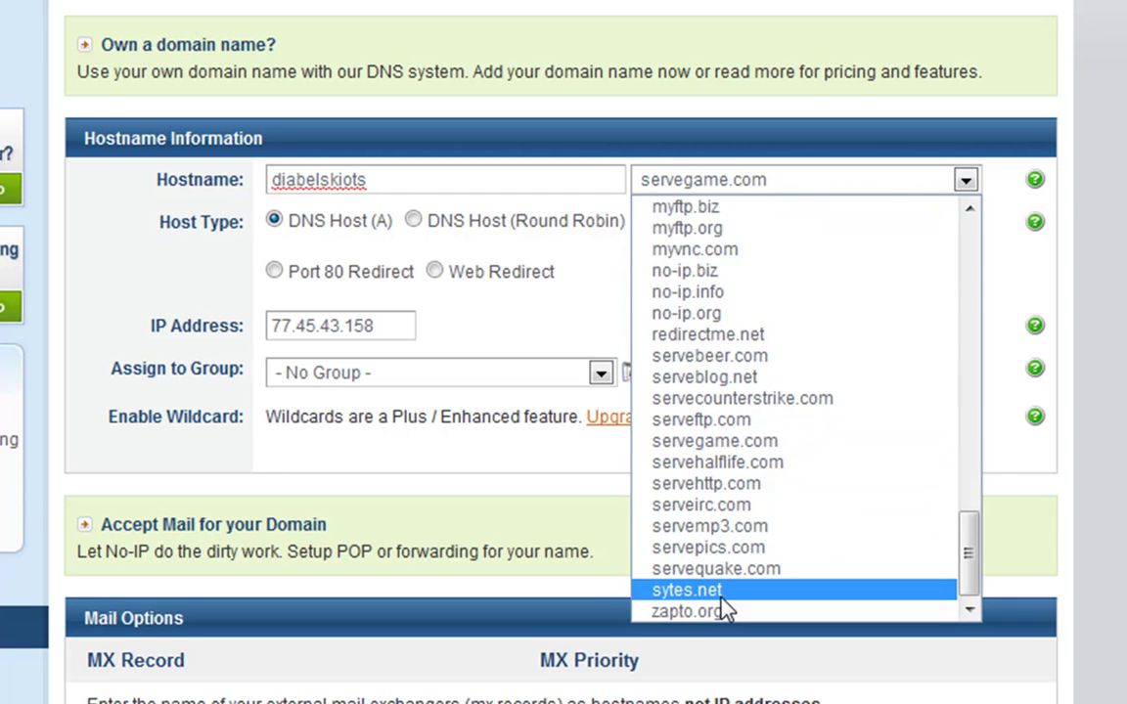
left_click(724, 592)
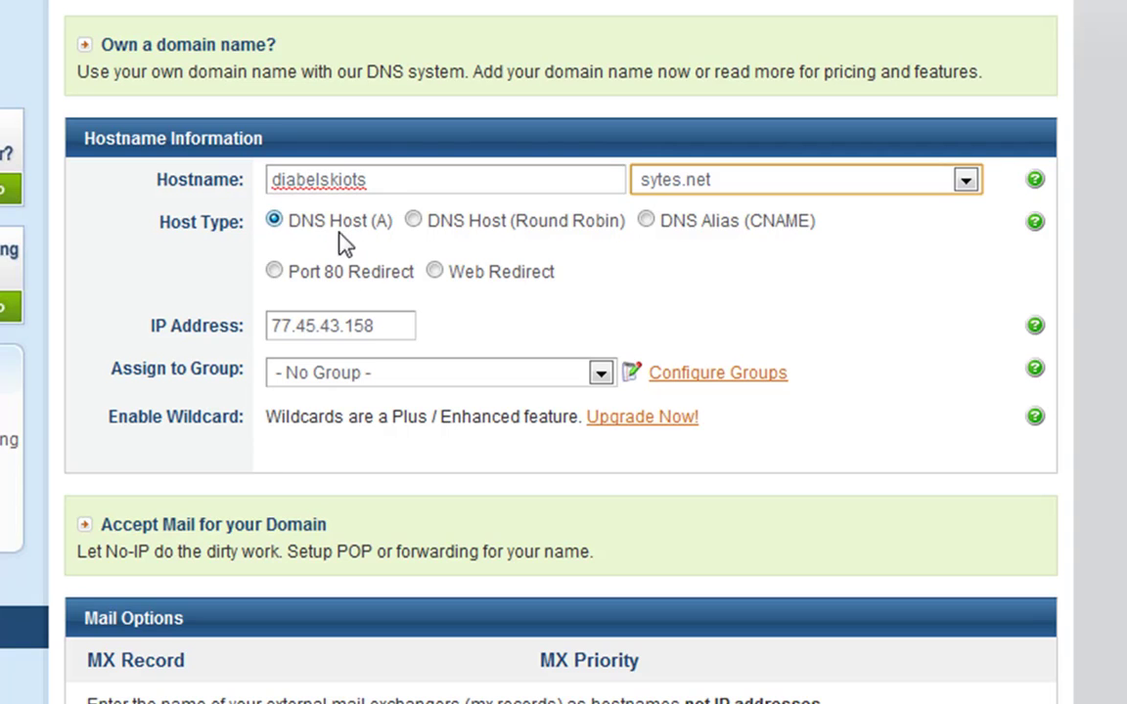
left_click_drag(403, 318, 260, 318)
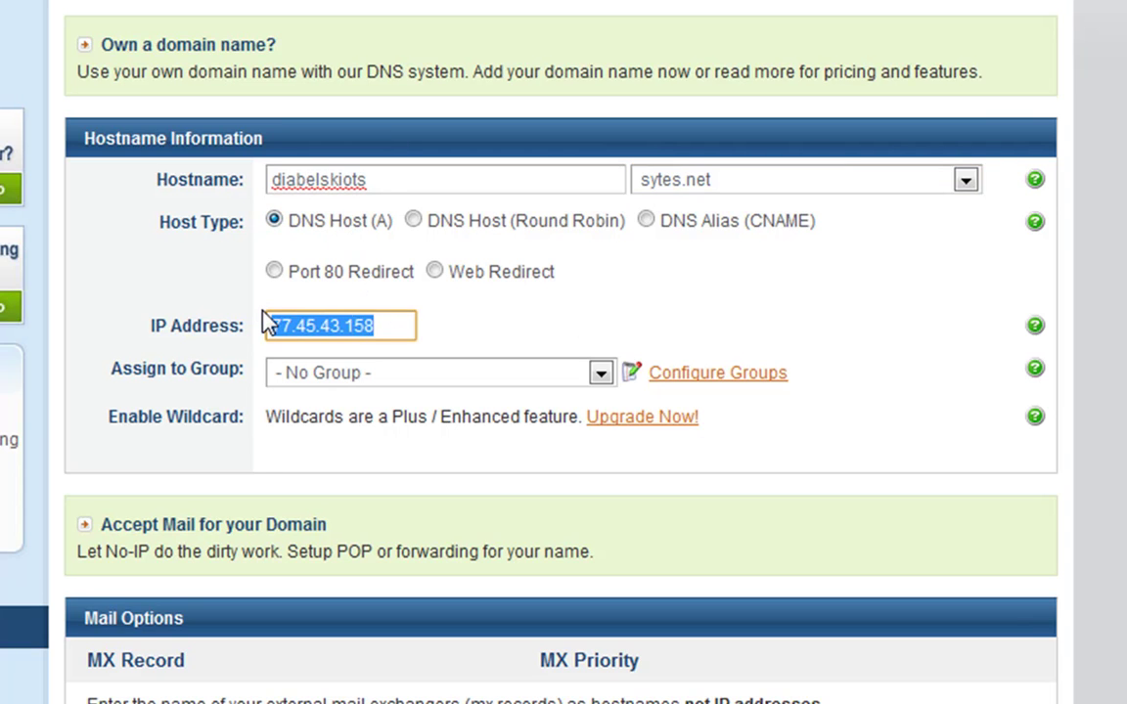
key("BackSpace")
type("woje ip")
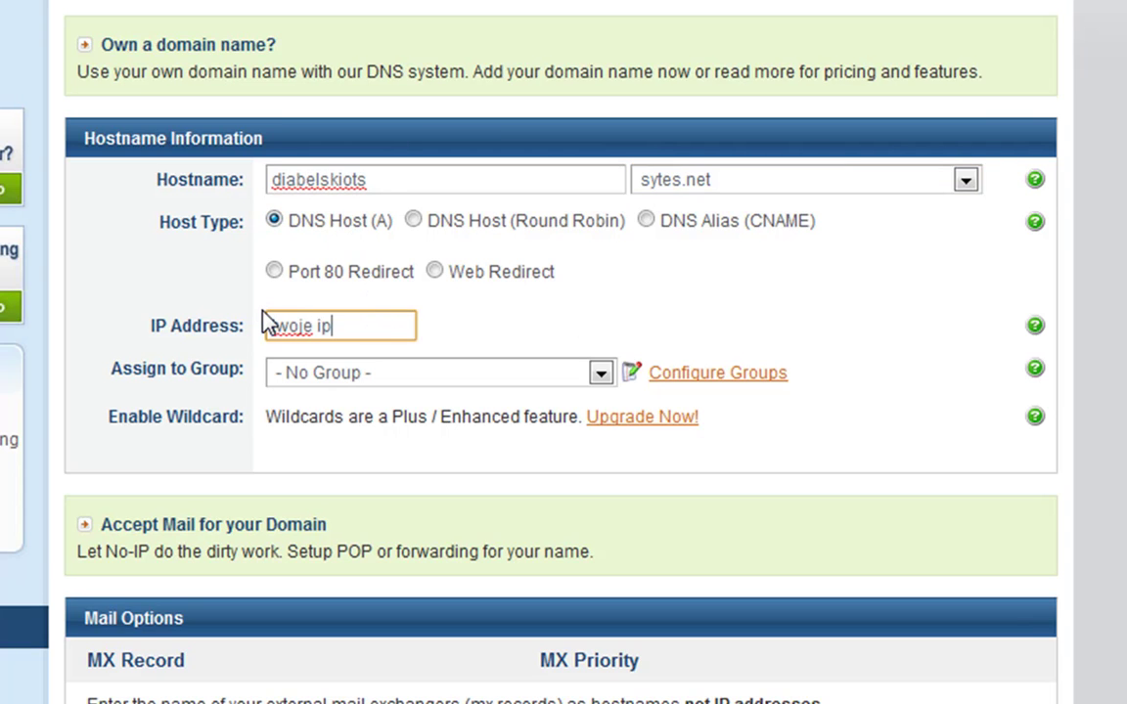
key("ctrl+z")
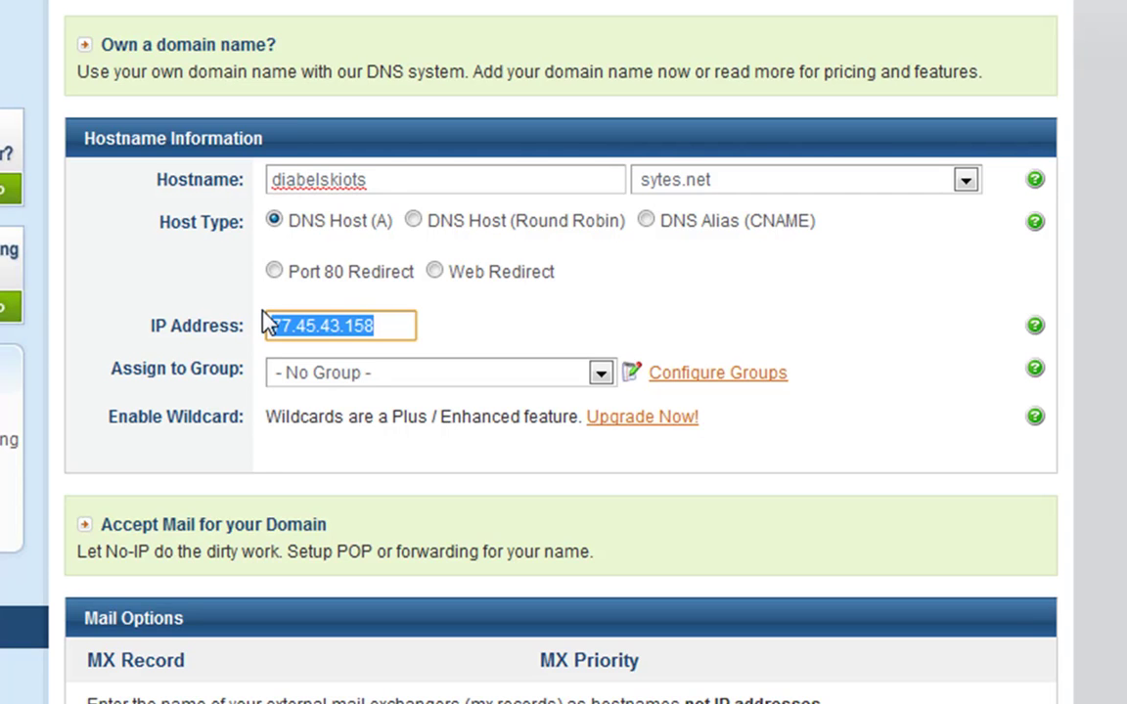
left_click(411, 375)
left_click(416, 392)
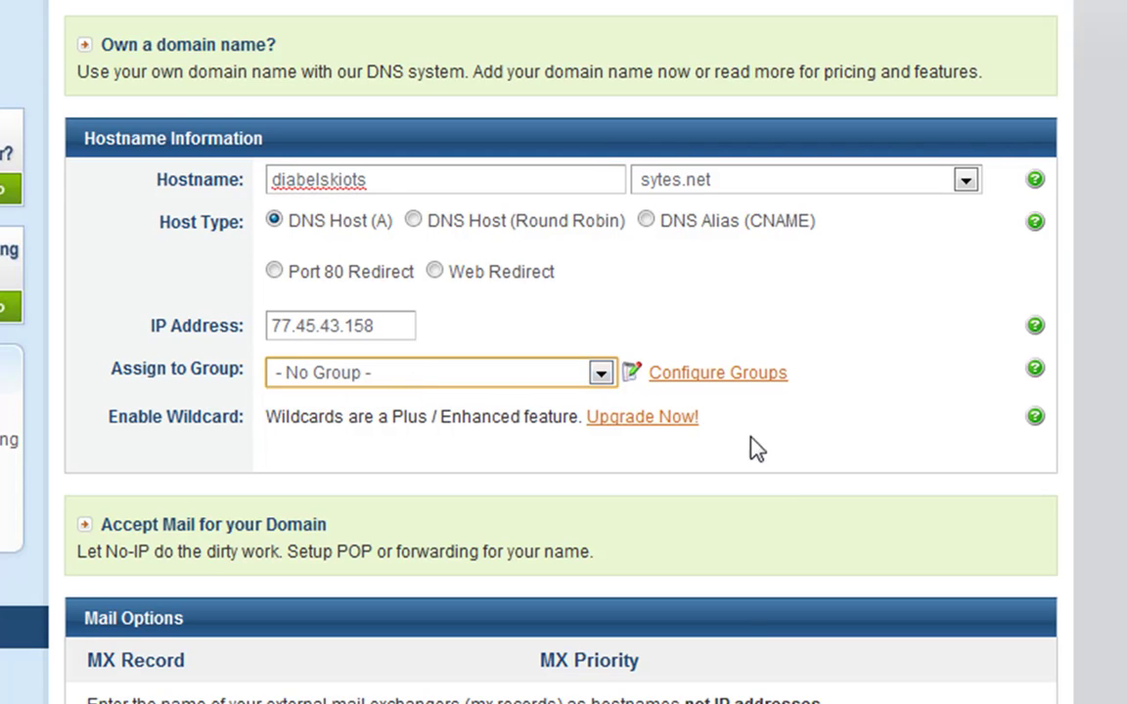
Create the host and check the diabelskiots.sytes.net confirmation showing 3 of 5 hosts.
scroll(749, 448, "down", 1)
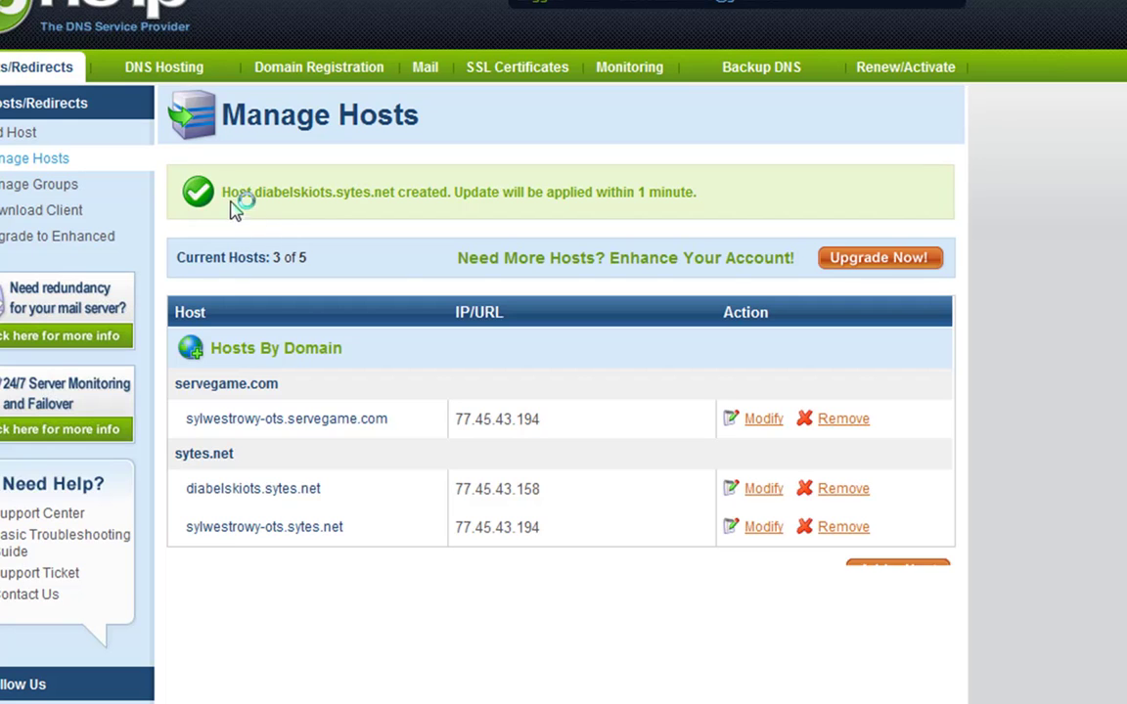
left_click_drag(224, 192, 729, 207)
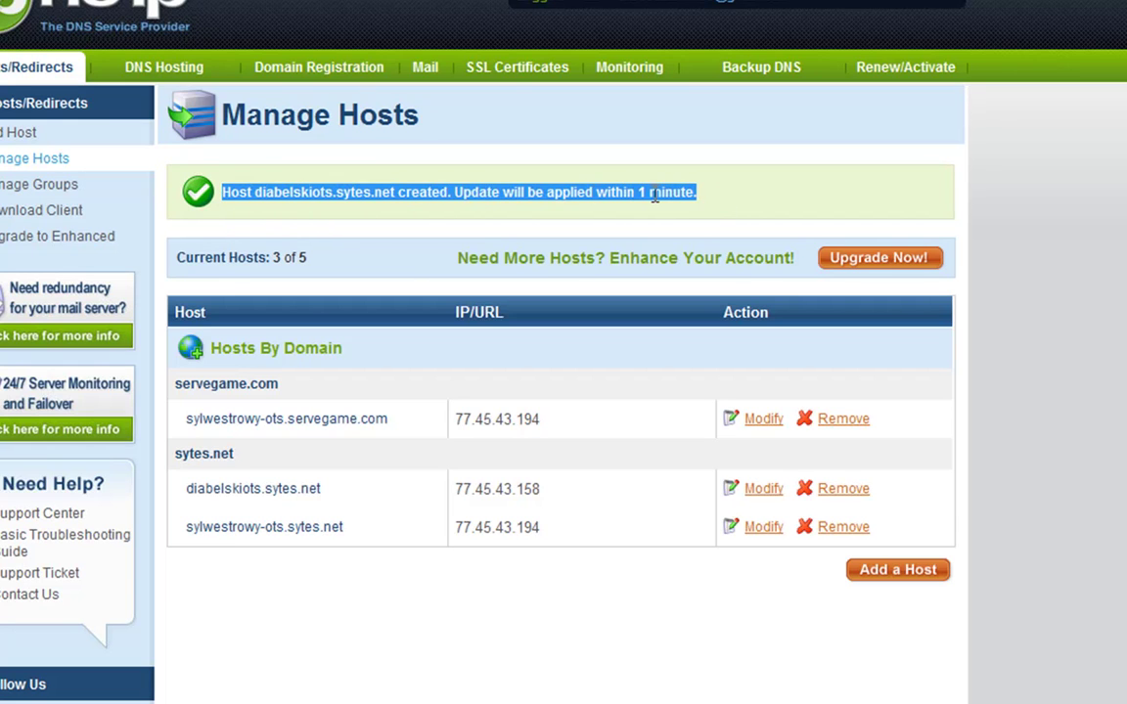
left_click(753, 206)
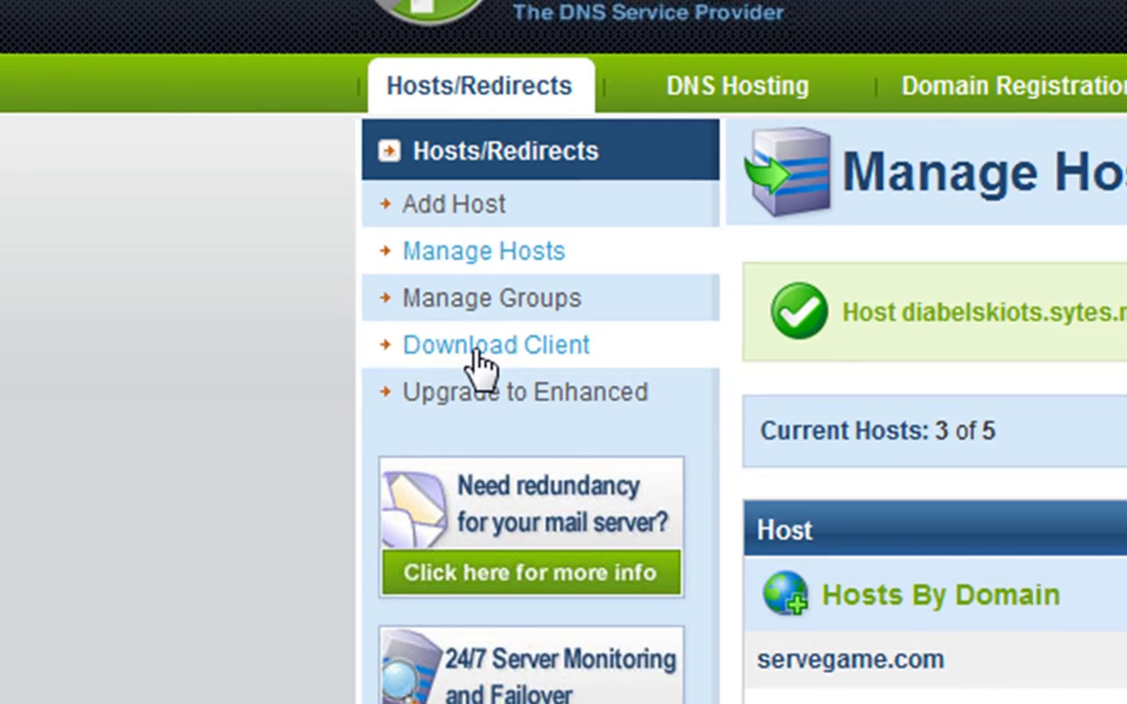
Go to the Windows client downloads and follow the Download 2.2.1 link to CNET.
left_click(480, 352)
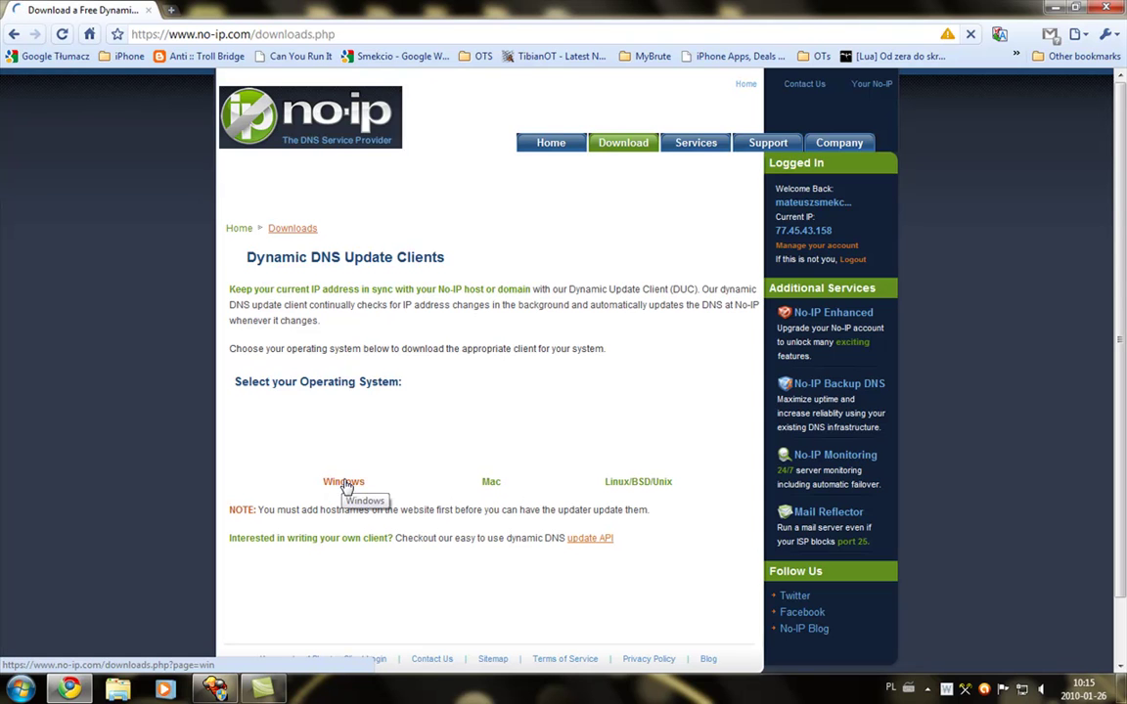
left_click(65, 35)
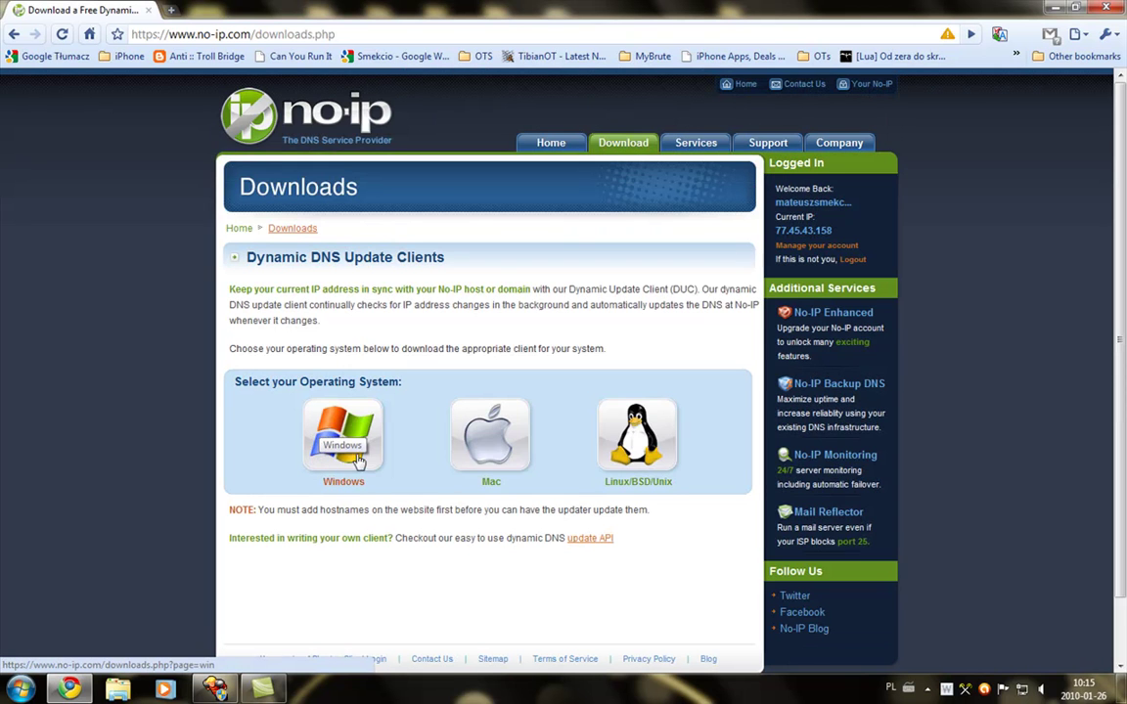
left_click(344, 432)
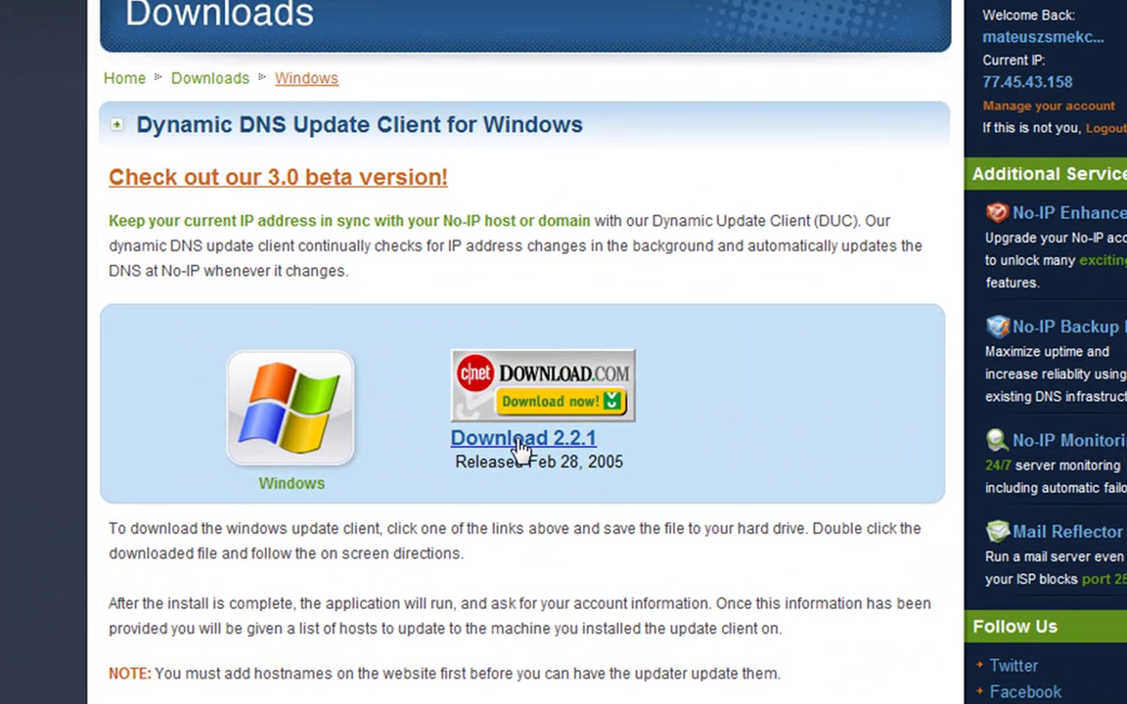
left_click(521, 440)
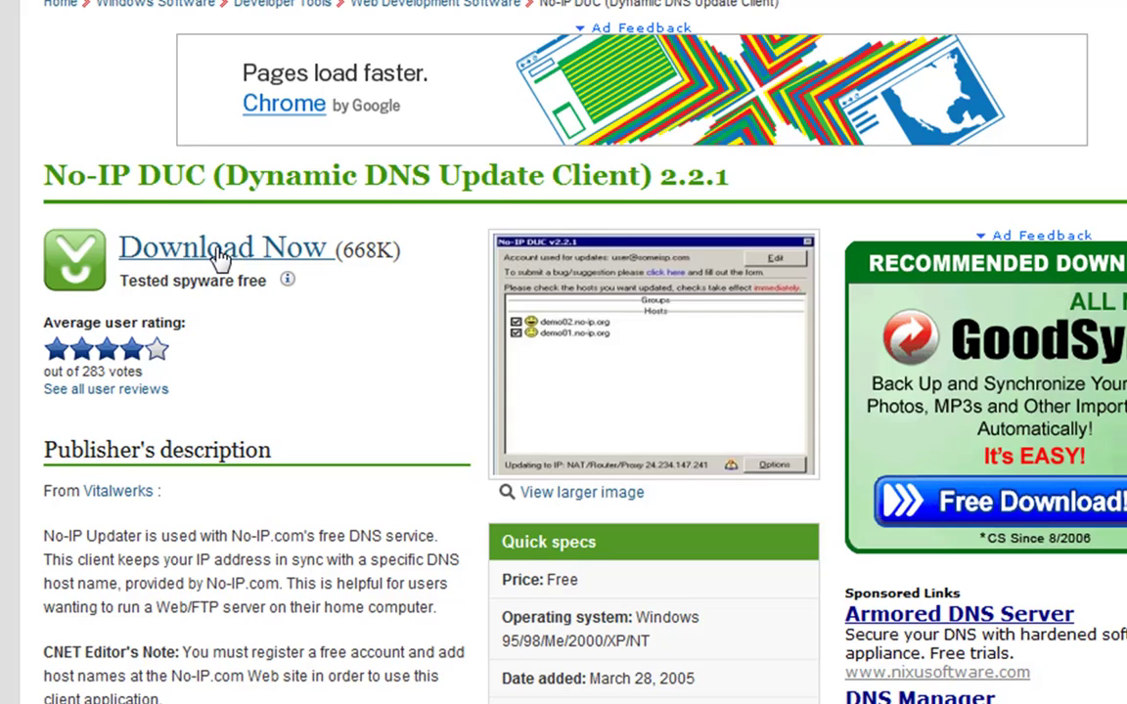
Download ducsetup.exe from CNET Download.com and keep it despite Chrome's safety warning.
left_click(221, 253)
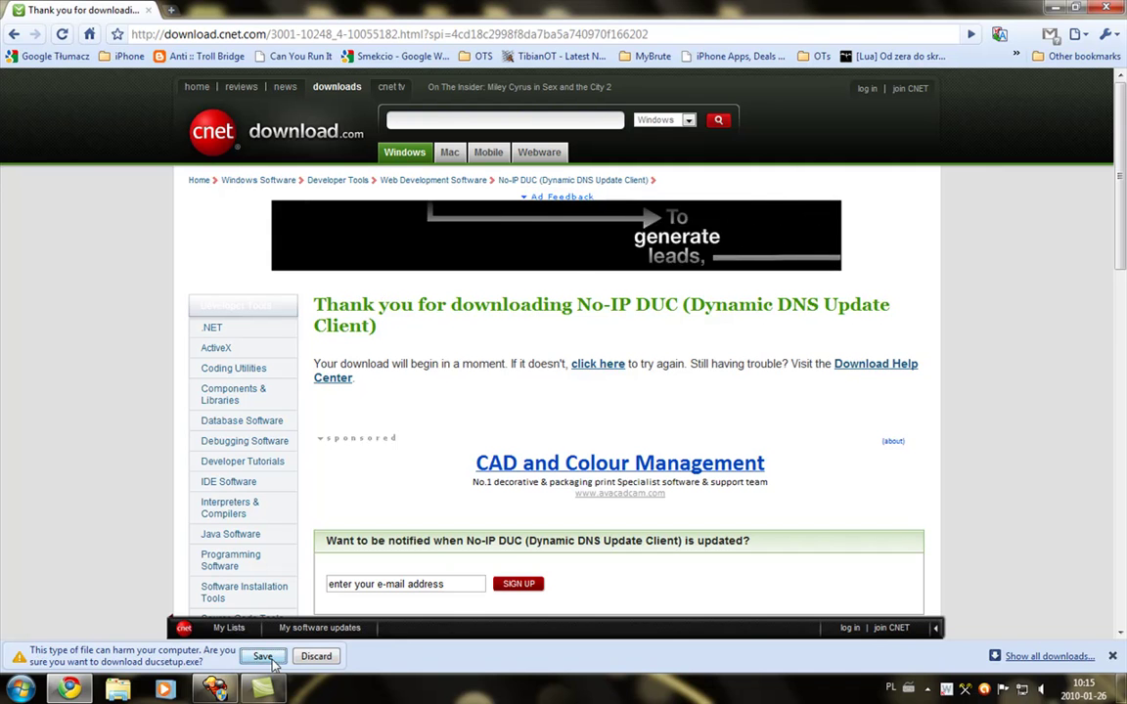
left_click(253, 660)
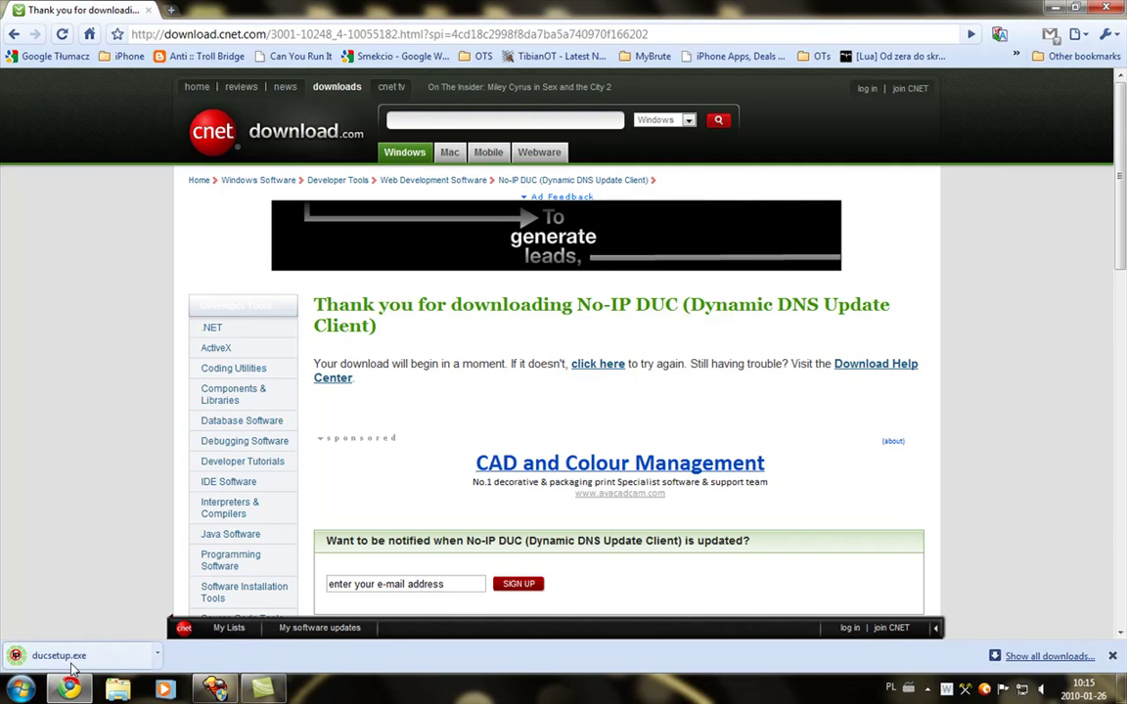
Run ducsetup.exe from the download bar and advance past the No-IP DUC welcome page.
left_click(71, 668)
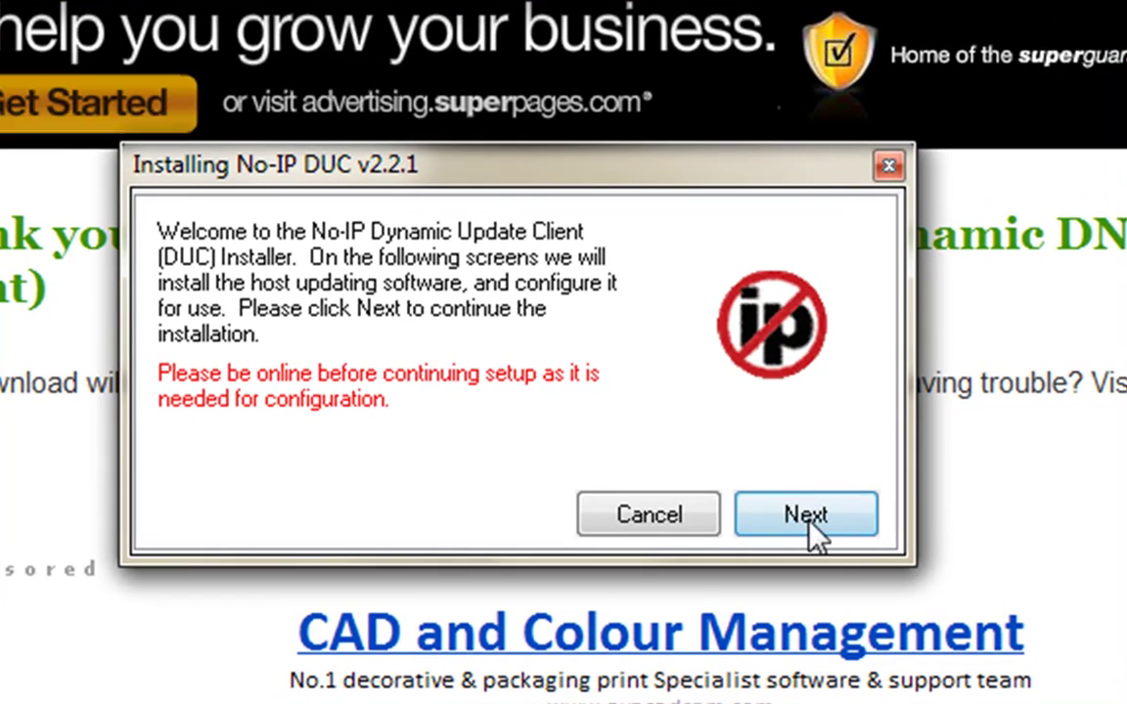
left_click(808, 521)
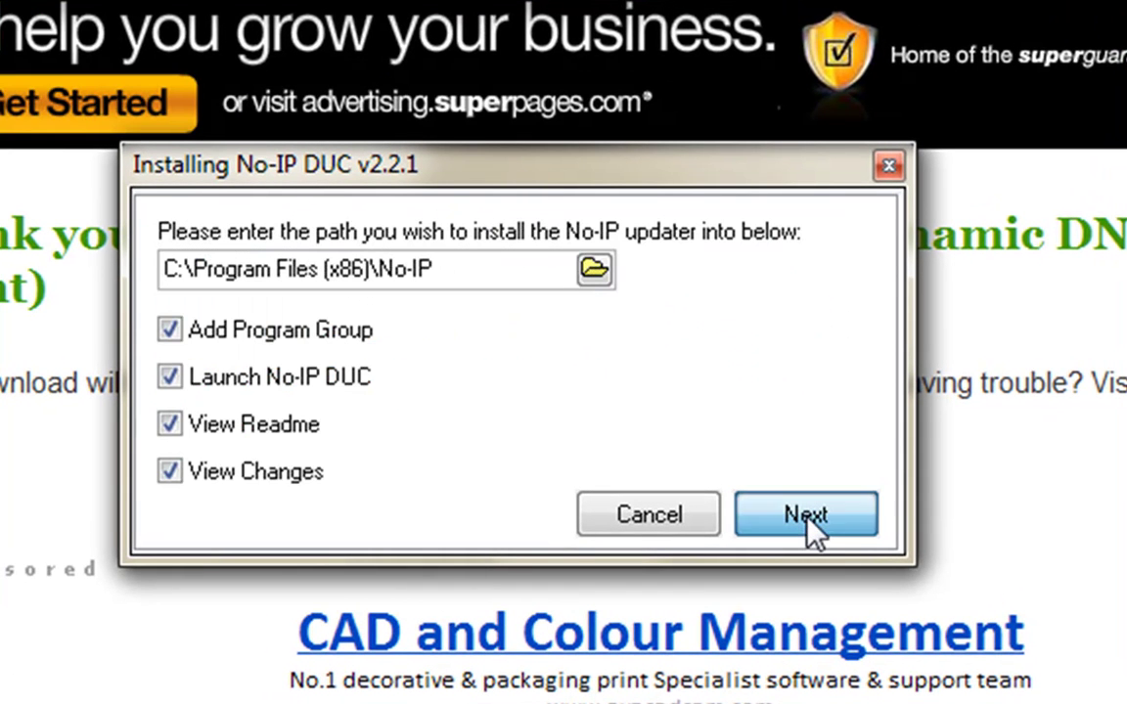